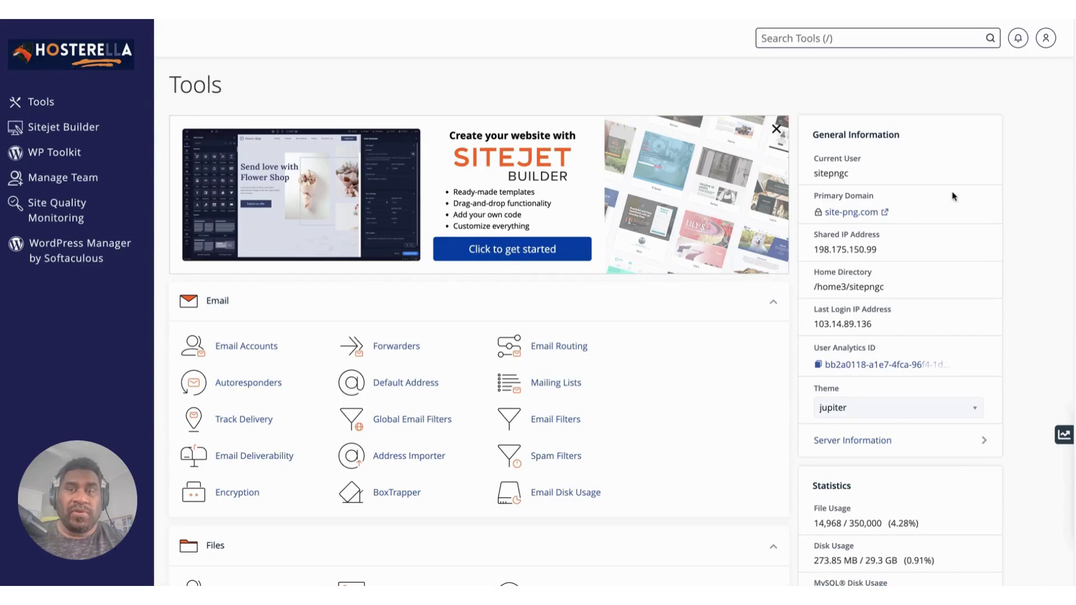
{"action": "scroll", "coordinate": [954, 196], "scroll_direction": "down", "scroll_amount": 4}
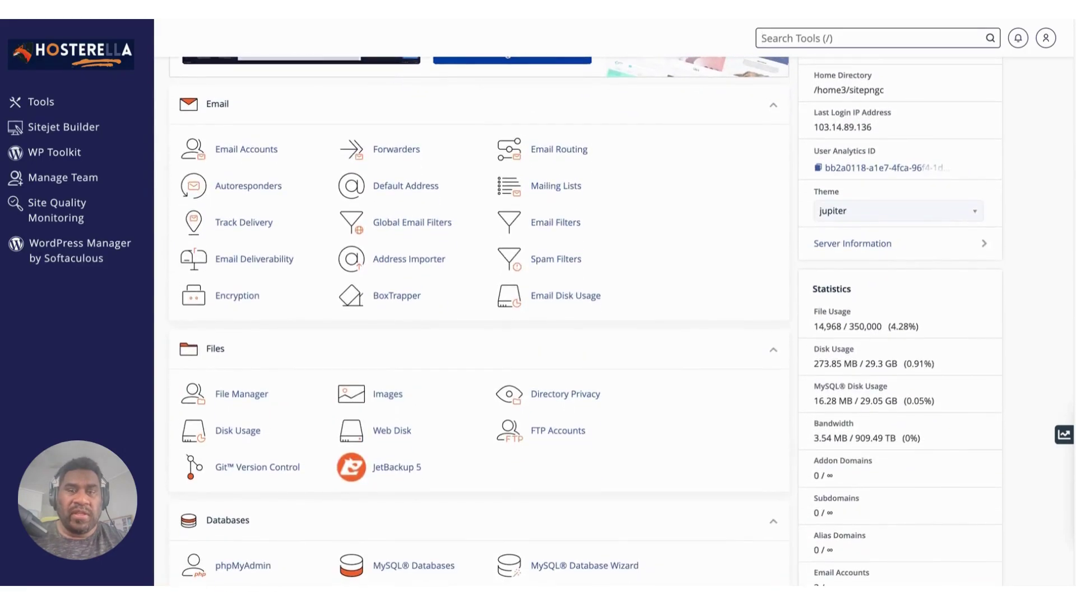
{"action": "scroll", "coordinate": [954, 196], "scroll_direction": "up", "scroll_amount": 4}
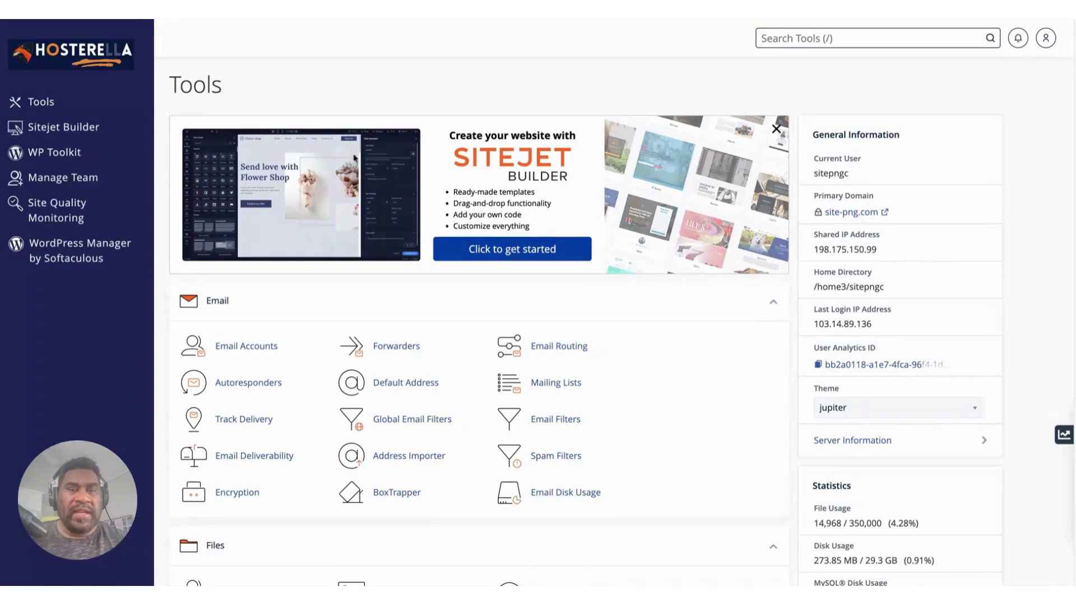
{"action": "scroll", "coordinate": [350, 336], "scroll_direction": "down", "scroll_amount": 1}
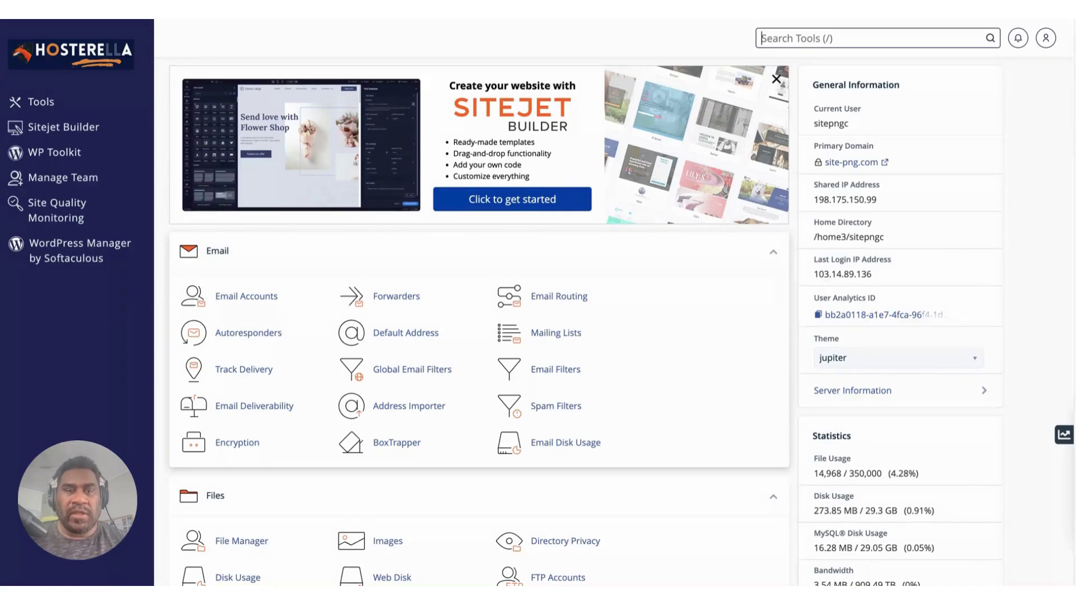
{"action": "left_click", "coordinate": [774, 251]}
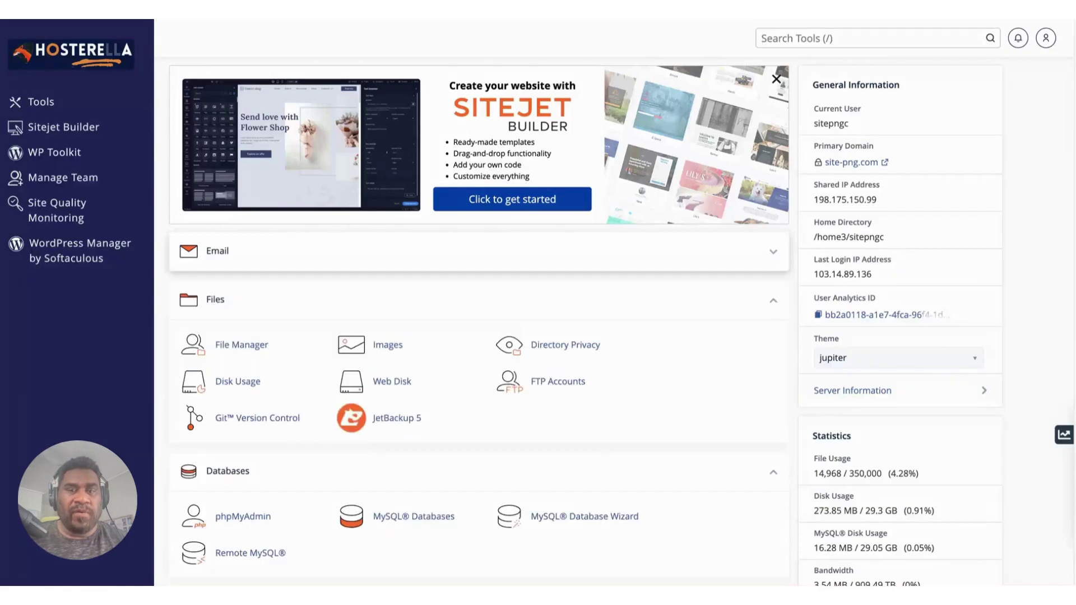
{"action": "left_click", "coordinate": [773, 300]}
{"action": "left_click", "coordinate": [773, 349]}
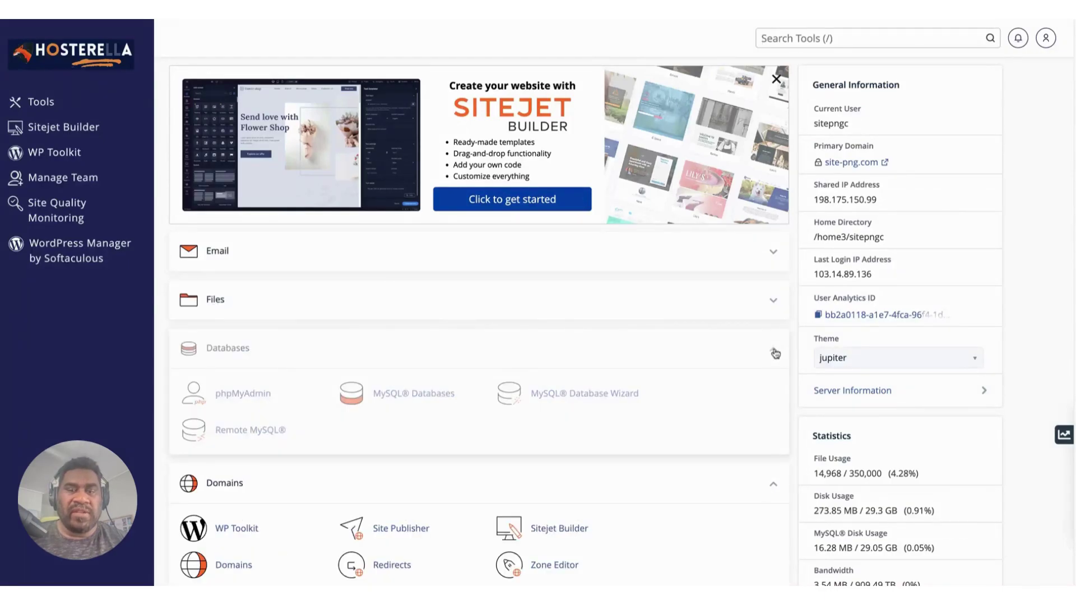
{"action": "left_click", "coordinate": [775, 352]}
{"action": "left_click", "coordinate": [775, 308]}
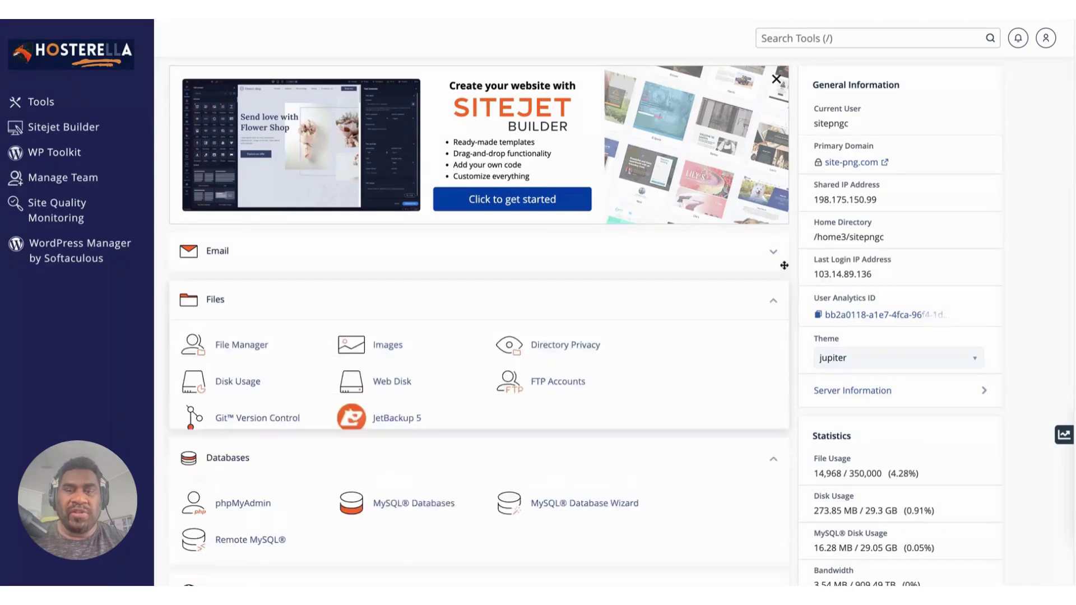
{"action": "left_click", "coordinate": [774, 253]}
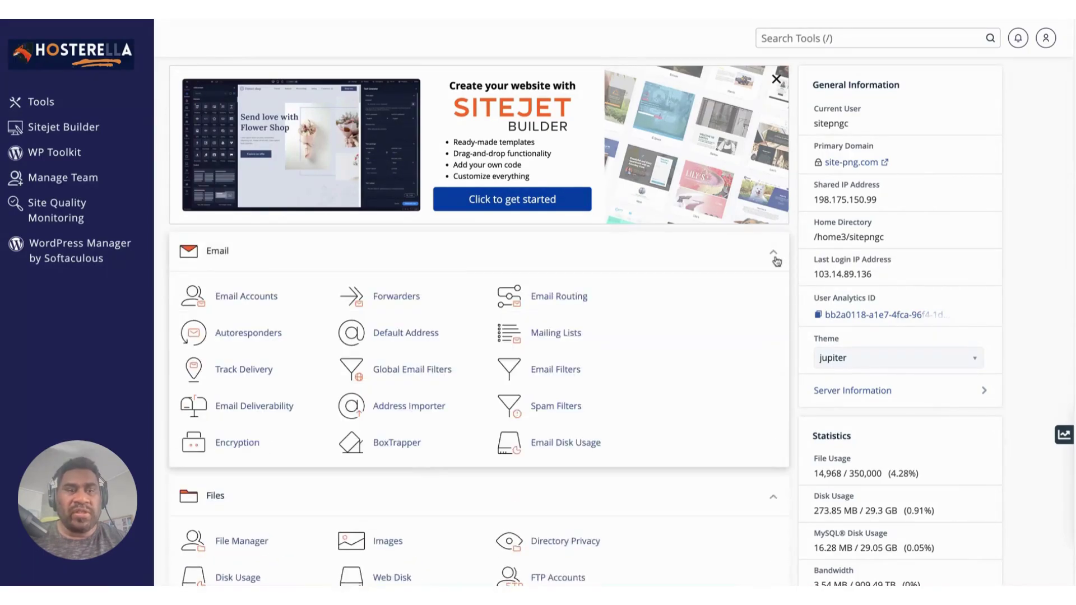
{"action": "scroll", "coordinate": [698, 275], "scroll_direction": "down", "scroll_amount": 1}
{"action": "scroll", "coordinate": [673, 253], "scroll_direction": "down", "scroll_amount": 2}
{"action": "left_click", "coordinate": [622, 219]}
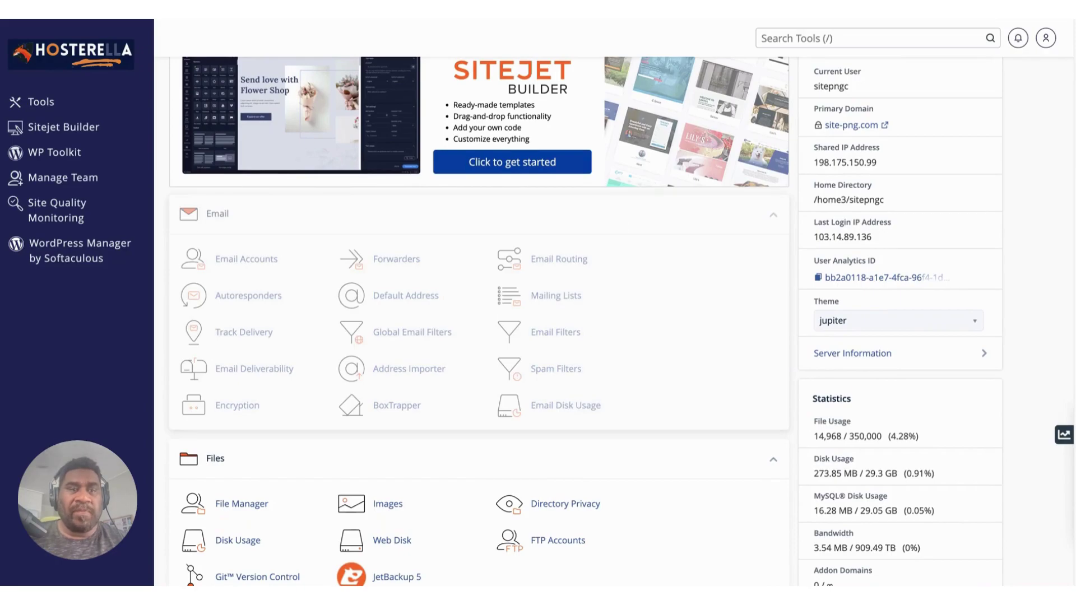
{"action": "scroll", "coordinate": [559, 207], "scroll_direction": "down", "scroll_amount": 2}
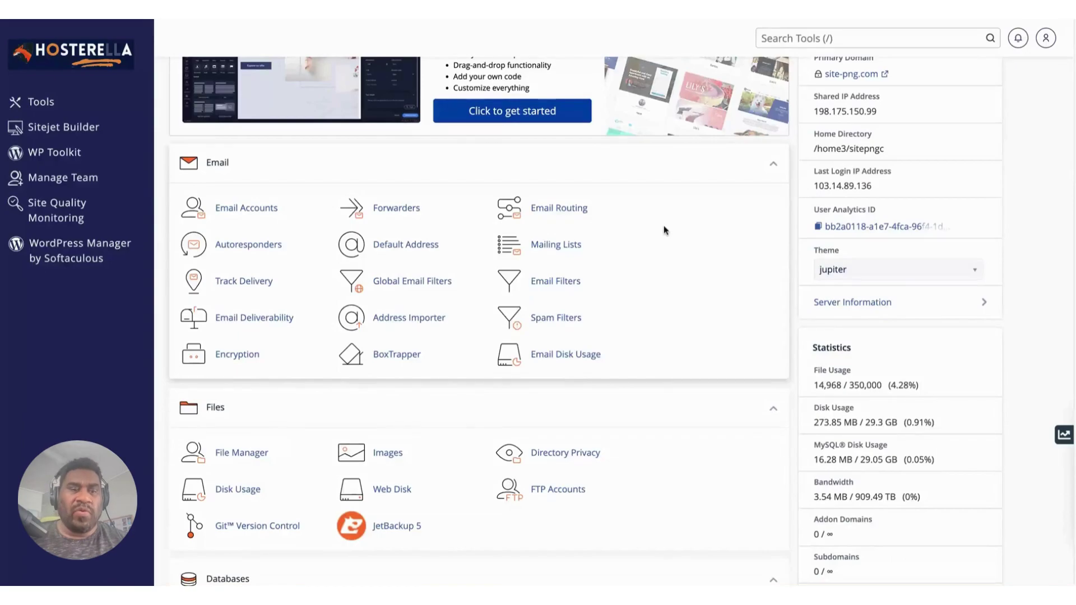
{"action": "scroll", "coordinate": [665, 228], "scroll_direction": "down", "scroll_amount": 3}
{"action": "scroll", "coordinate": [665, 228], "scroll_direction": "up", "scroll_amount": 5}
{"action": "scroll", "coordinate": [664, 230], "scroll_direction": "up", "scroll_amount": 2}
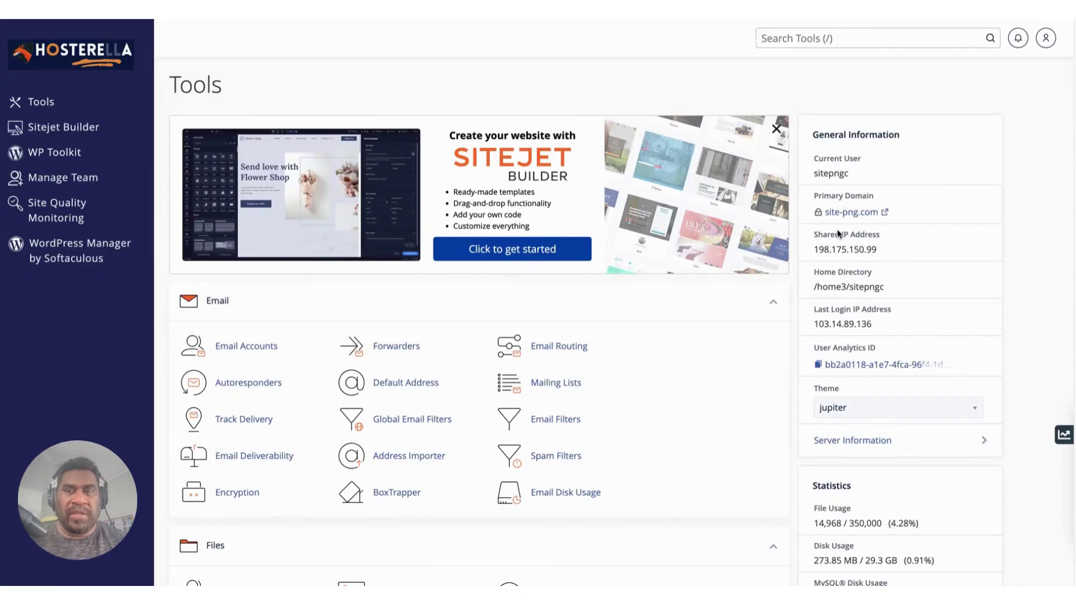
{"action": "scroll", "coordinate": [874, 190], "scroll_direction": "down", "scroll_amount": 4}
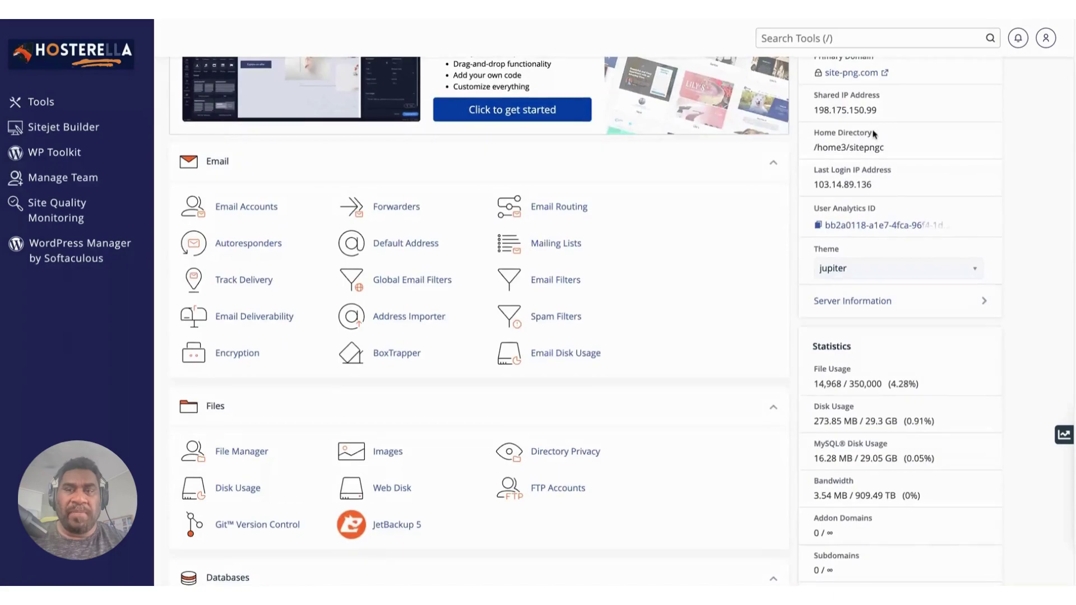
{"action": "scroll", "coordinate": [900, 157], "scroll_direction": "down", "scroll_amount": 2}
{"action": "scroll", "coordinate": [900, 156], "scroll_direction": "down", "scroll_amount": 2}
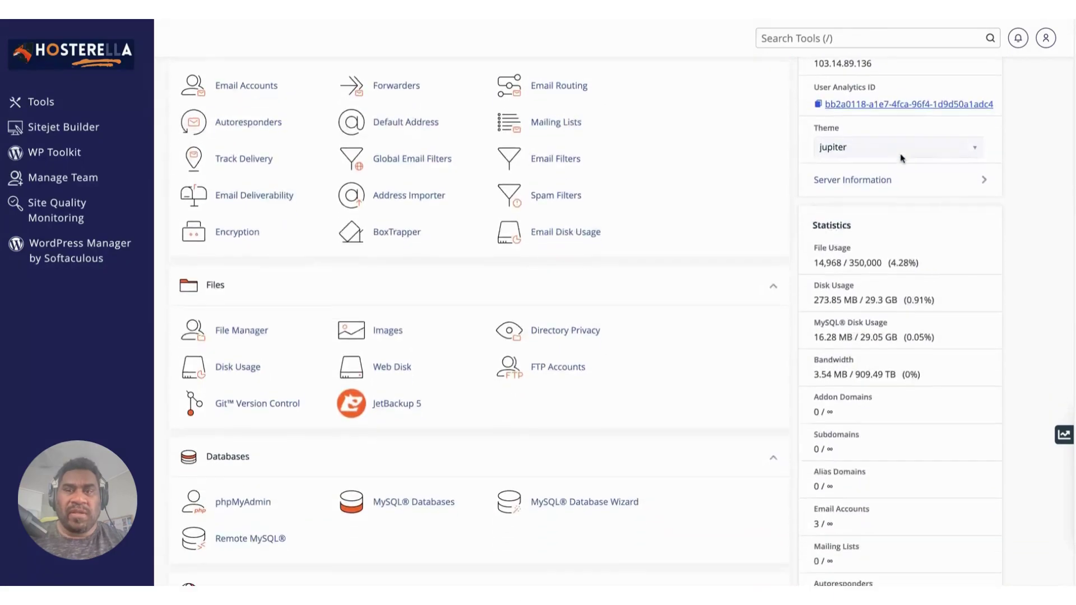
{"action": "scroll", "coordinate": [916, 161], "scroll_direction": "down", "scroll_amount": 4}
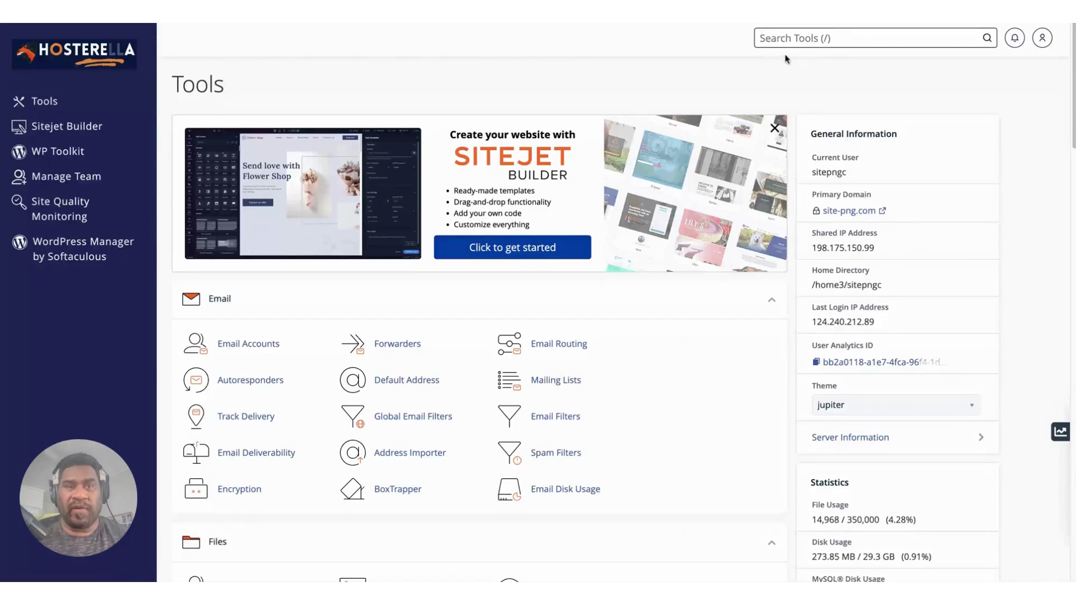
{"action": "scroll", "coordinate": [392, 98], "scroll_direction": "down", "scroll_amount": 1}
{"action": "scroll", "coordinate": [392, 98], "scroll_direction": "down", "scroll_amount": 18}
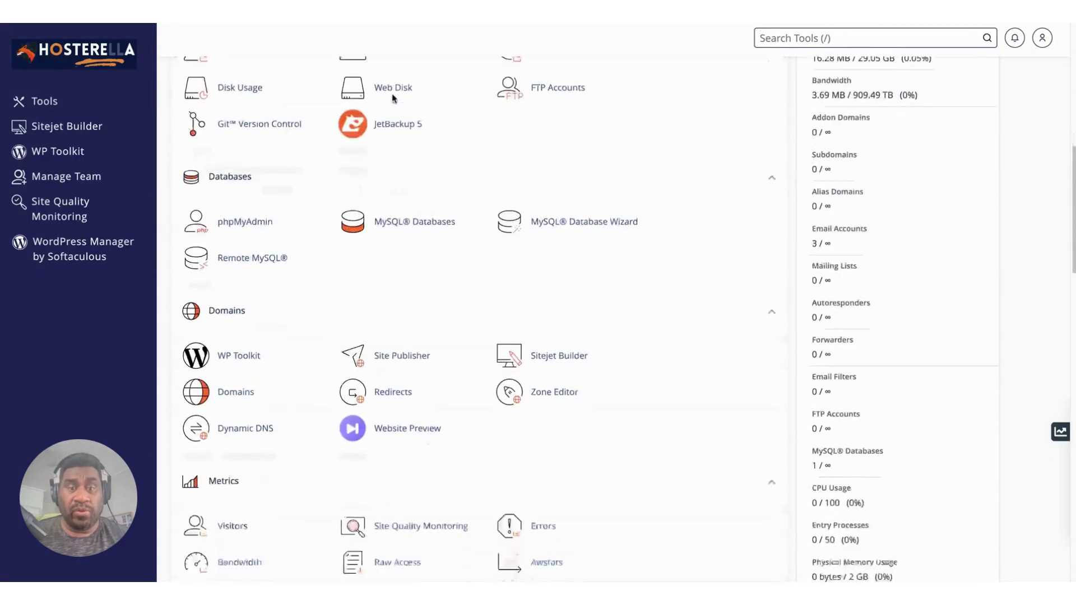
{"action": "key", "text": "slash"}
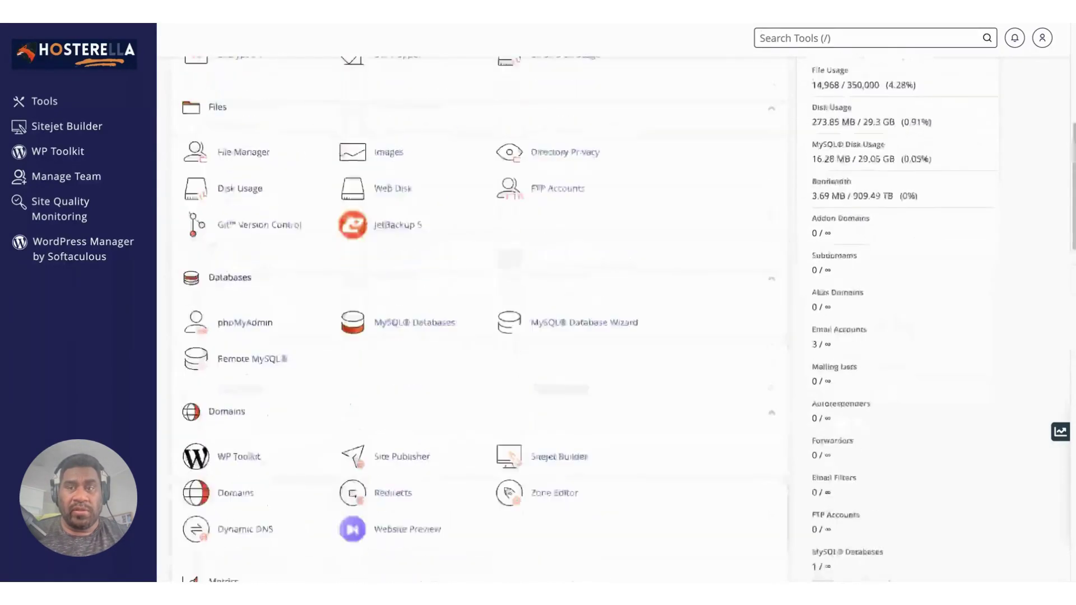
{"action": "scroll", "coordinate": [482, 314], "scroll_direction": "down", "scroll_amount": 9}
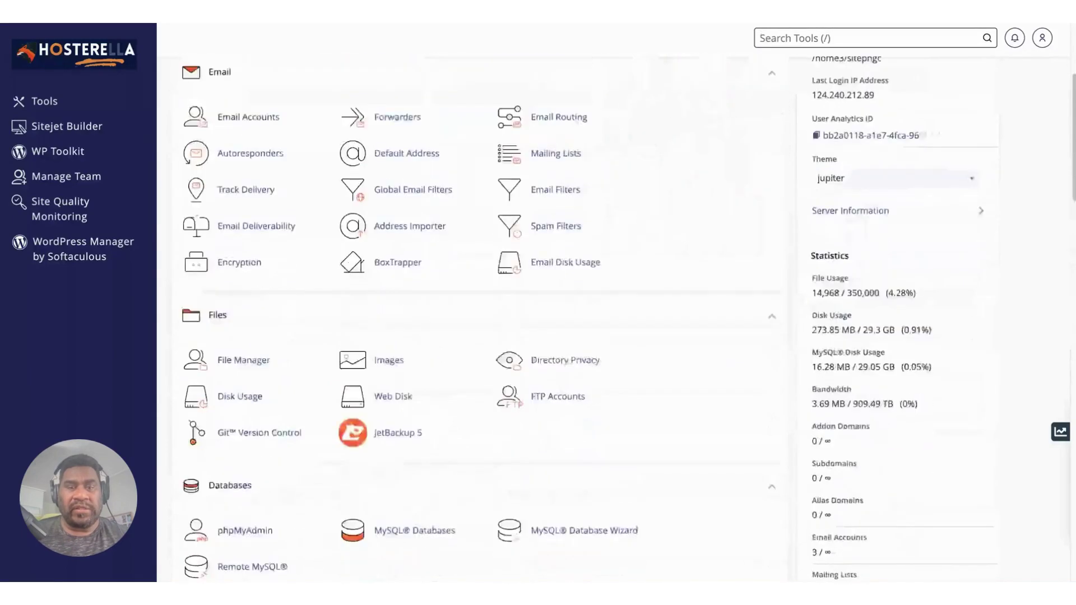
{"action": "scroll", "coordinate": [482, 314], "scroll_direction": "up", "scroll_amount": 10}
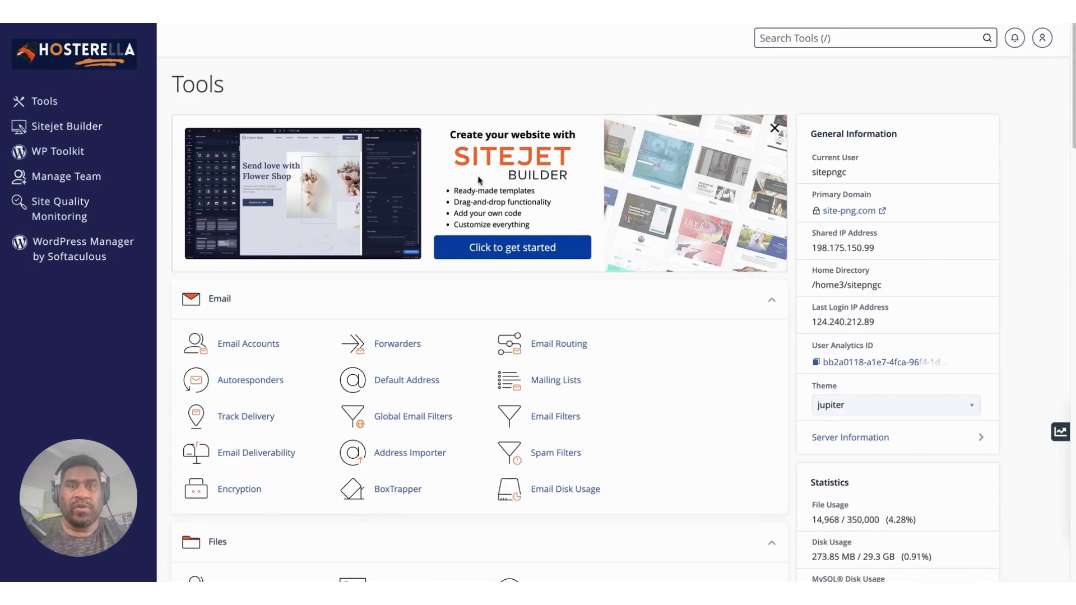
Scroll the Tools page down until Email Accounts shows among the Email tools.
{"action": "scroll", "coordinate": [430, 187], "scroll_direction": "down", "scroll_amount": 1}
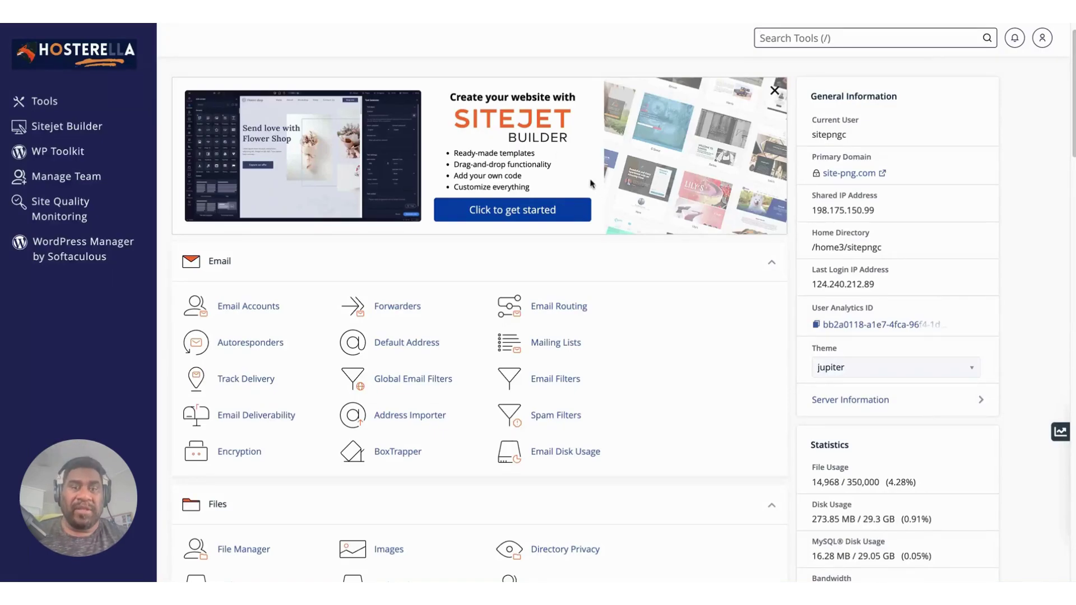
{"action": "scroll", "coordinate": [591, 182], "scroll_direction": "down", "scroll_amount": 1}
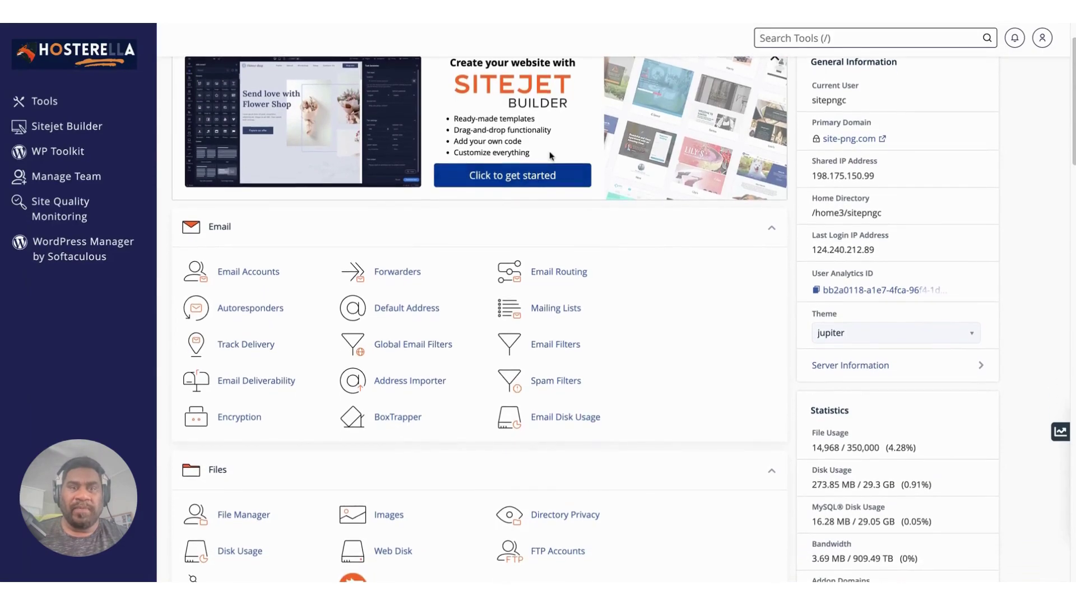
{"action": "scroll", "coordinate": [533, 135], "scroll_direction": "up", "scroll_amount": 1}
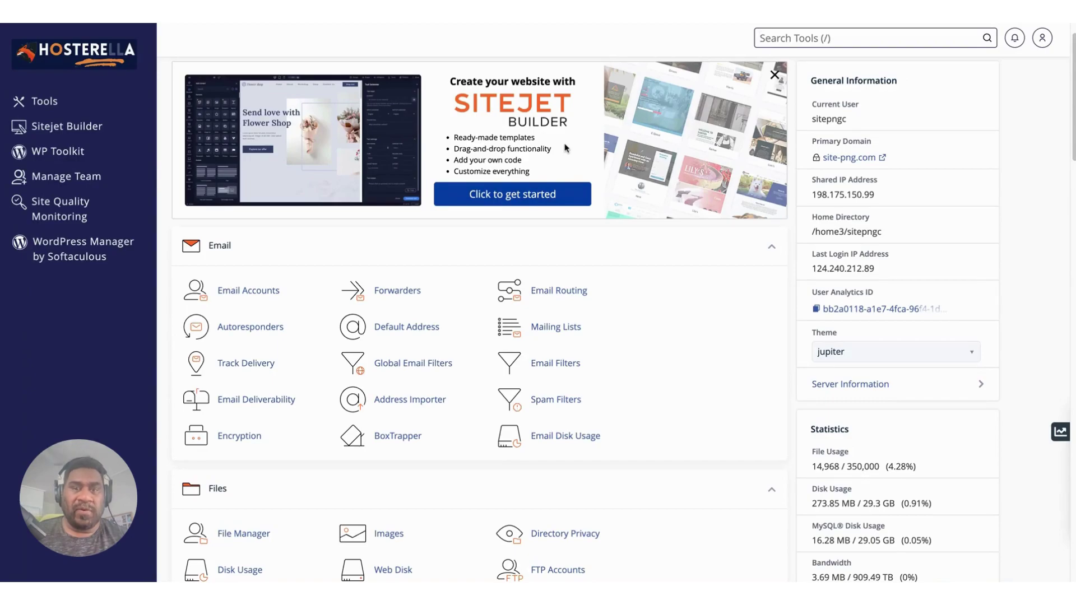
{"action": "scroll", "coordinate": [565, 147], "scroll_direction": "down", "scroll_amount": 2}
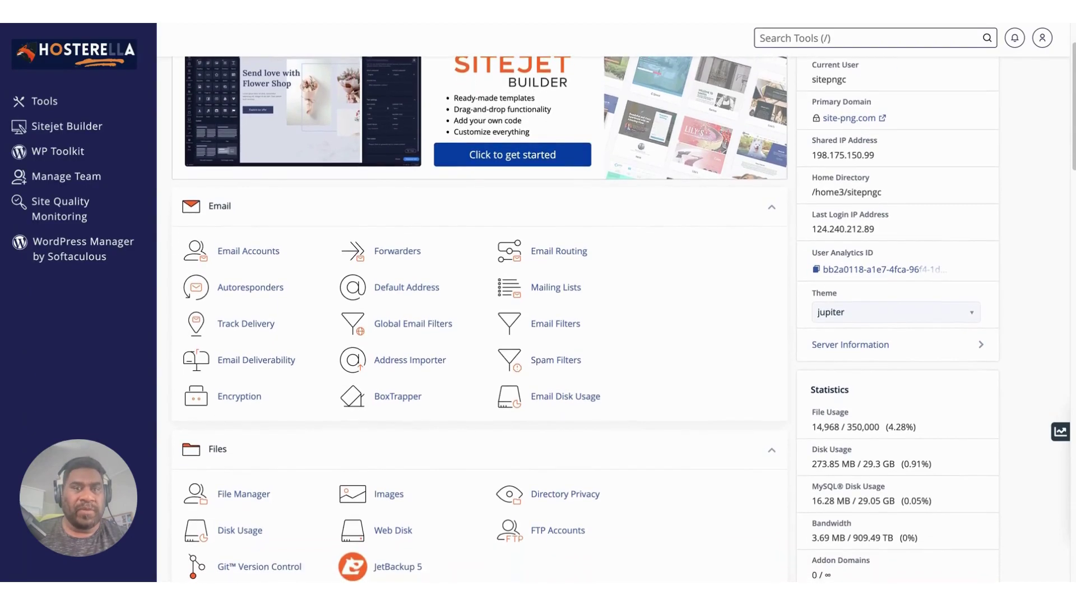
{"action": "scroll", "coordinate": [233, 111], "scroll_direction": "down", "scroll_amount": 1}
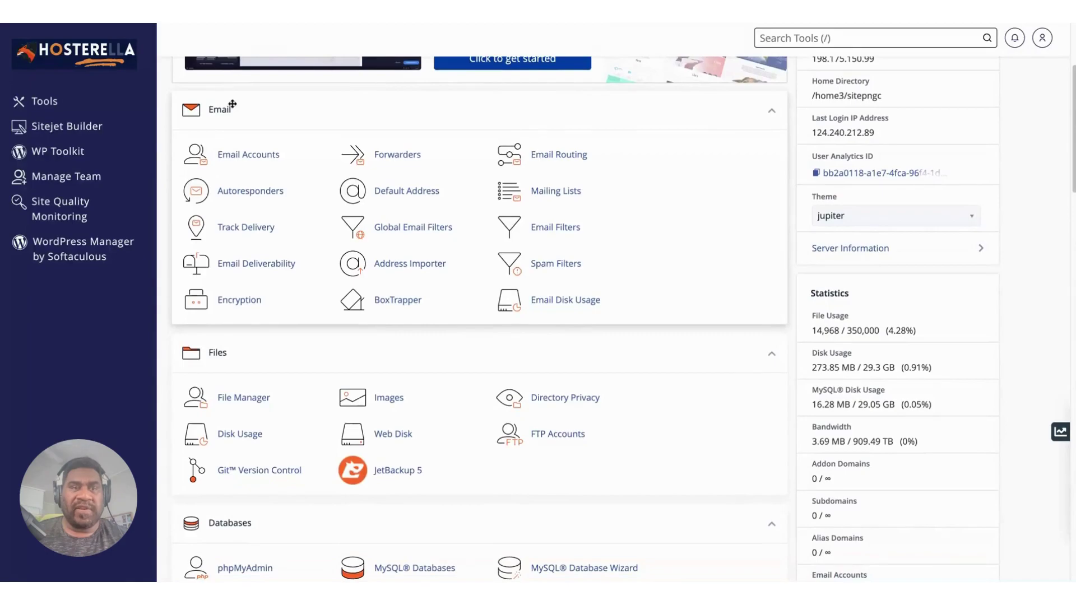
{"action": "scroll", "coordinate": [284, 113], "scroll_direction": "down", "scroll_amount": 1}
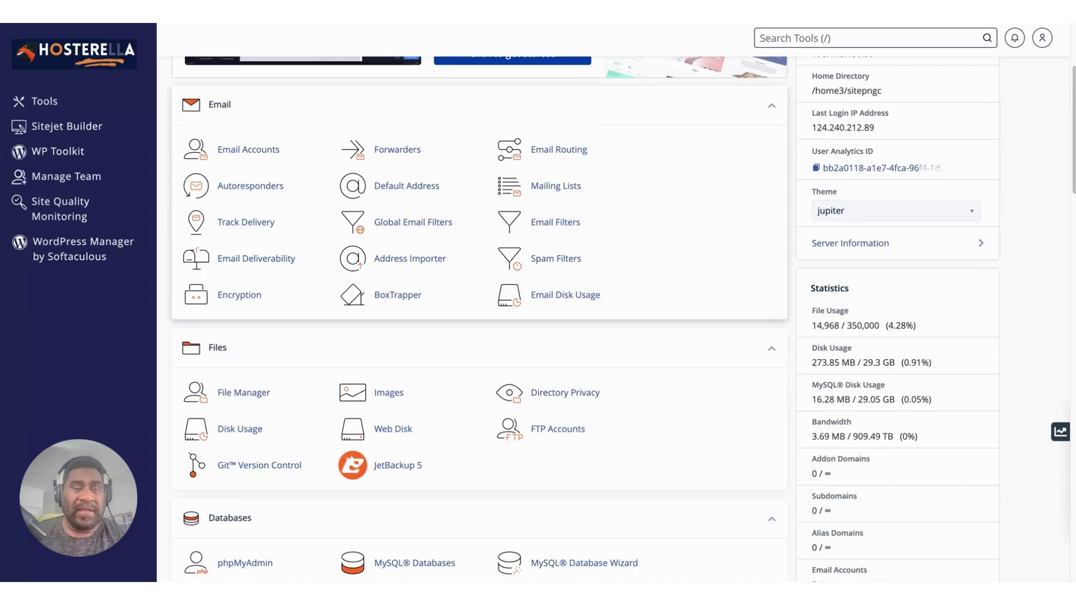
In Email Accounts, try deleting the info account, cancel, then open the Create form.
{"action": "left_click", "coordinate": [252, 155]}
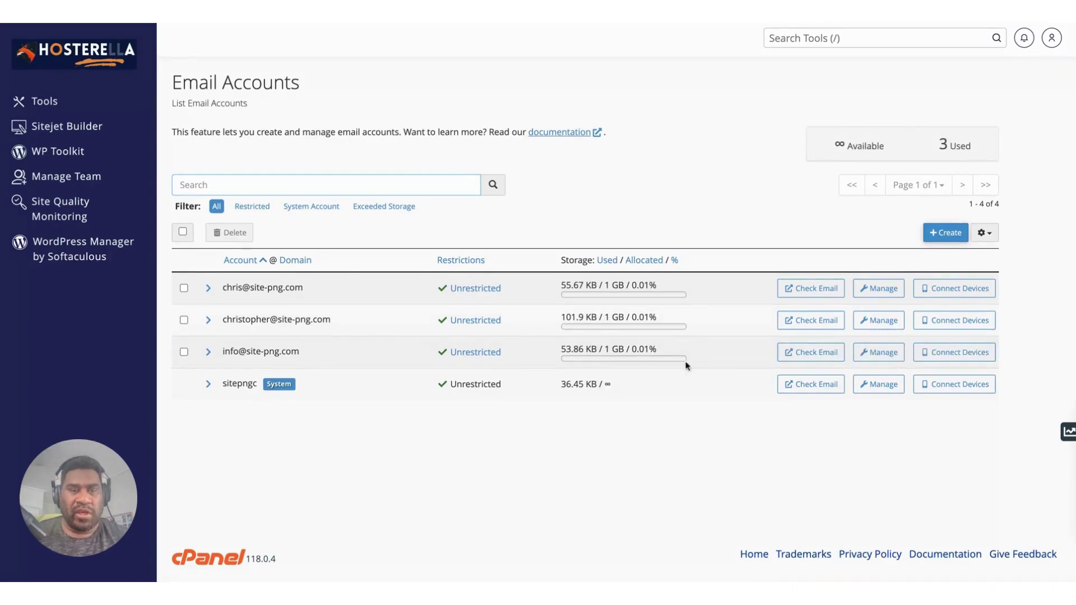
{"action": "left_click", "coordinate": [184, 352]}
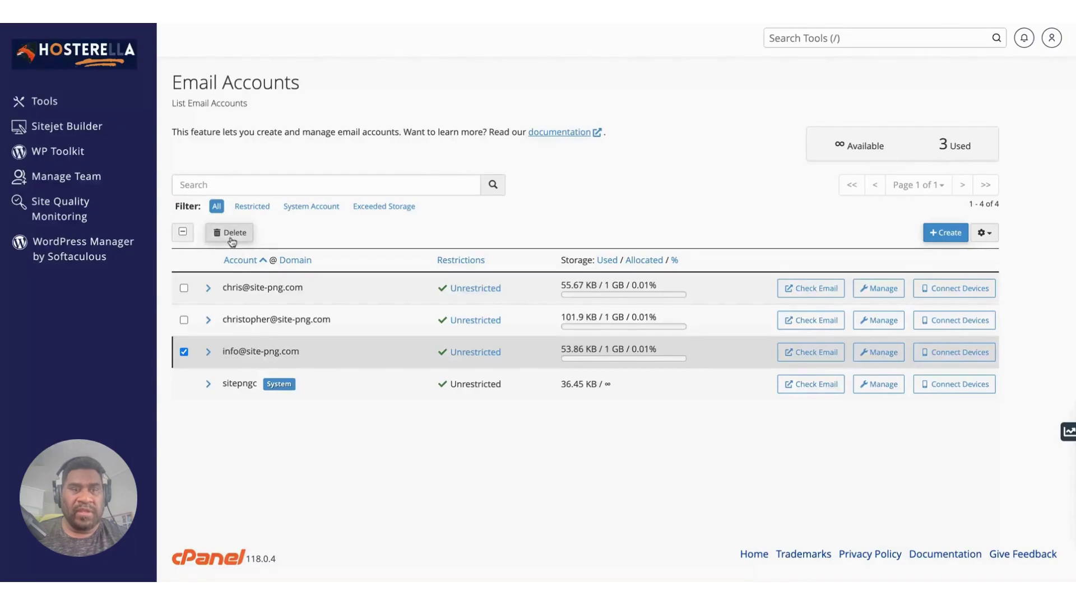
{"action": "left_click", "coordinate": [233, 236]}
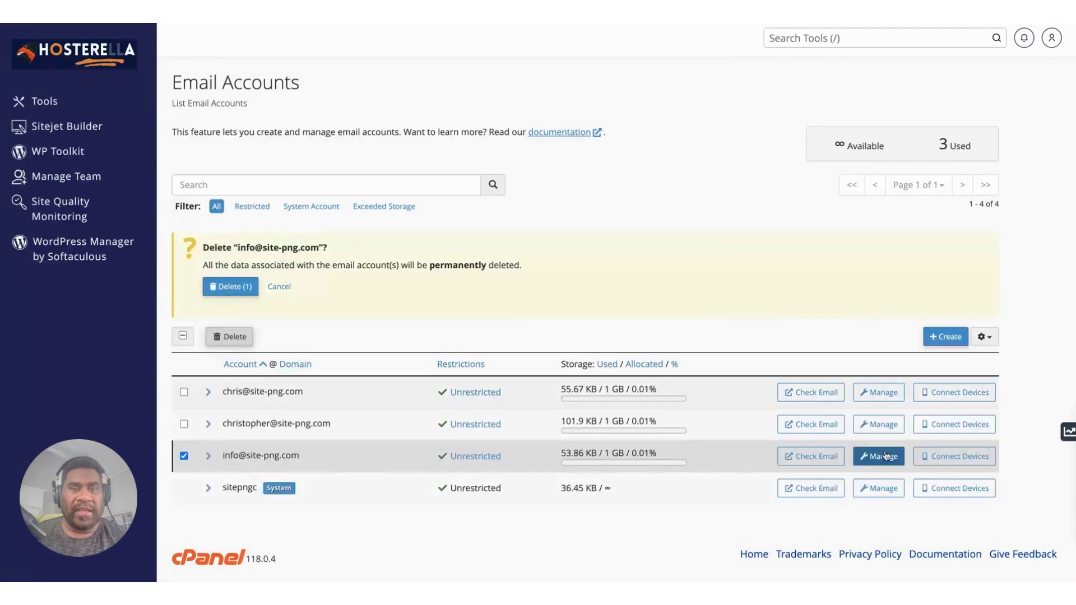
{"action": "left_click", "coordinate": [939, 339]}
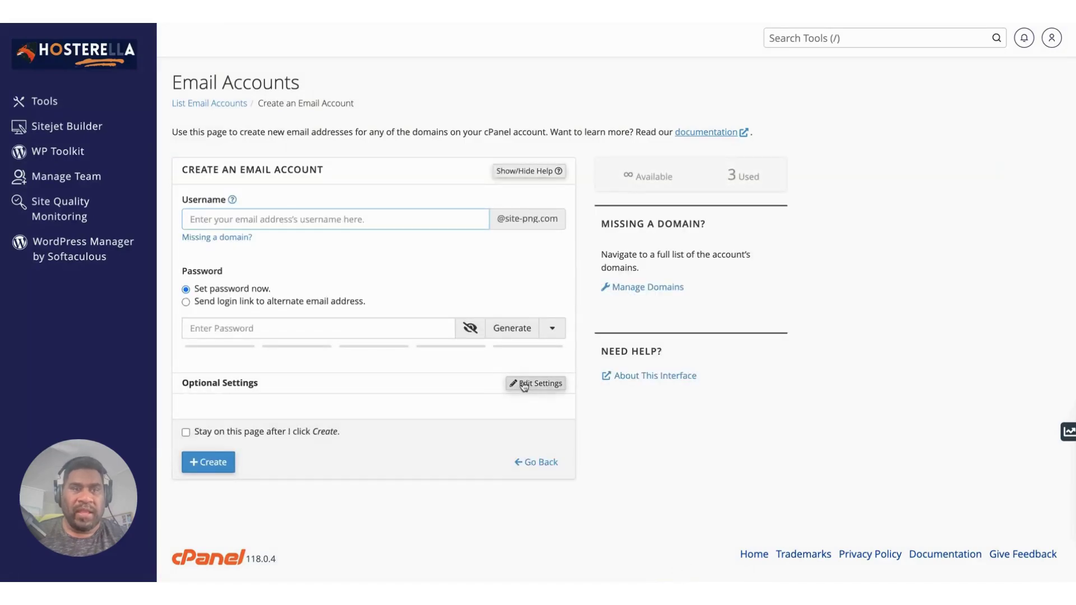
{"action": "key", "text": "alt+Left"}
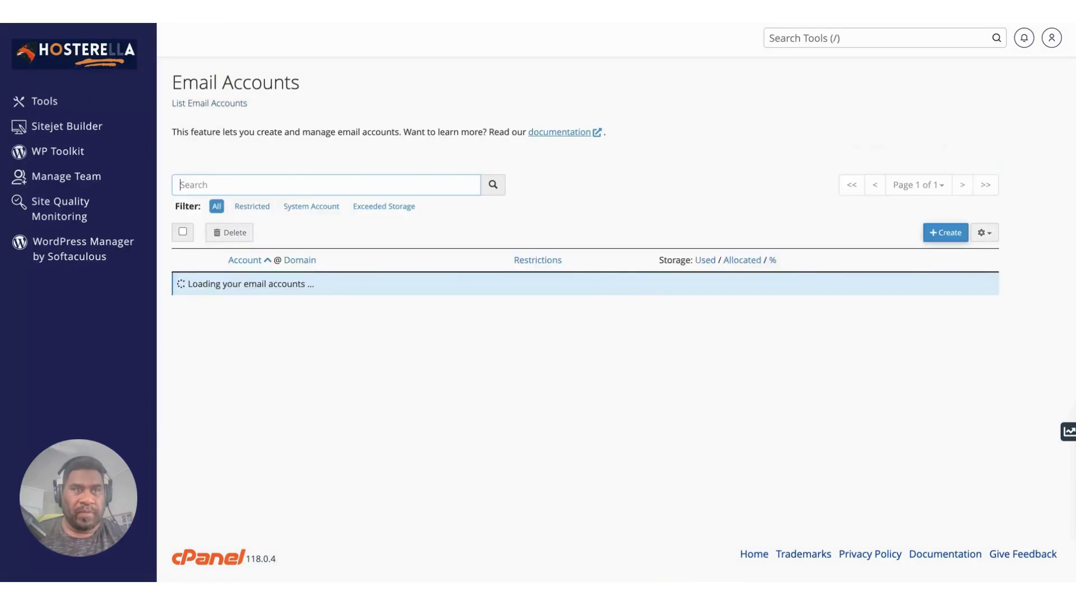
Create a site-png.com mailbox with the chosen username and a generated strength-100 password.
{"action": "left_click", "coordinate": [941, 240]}
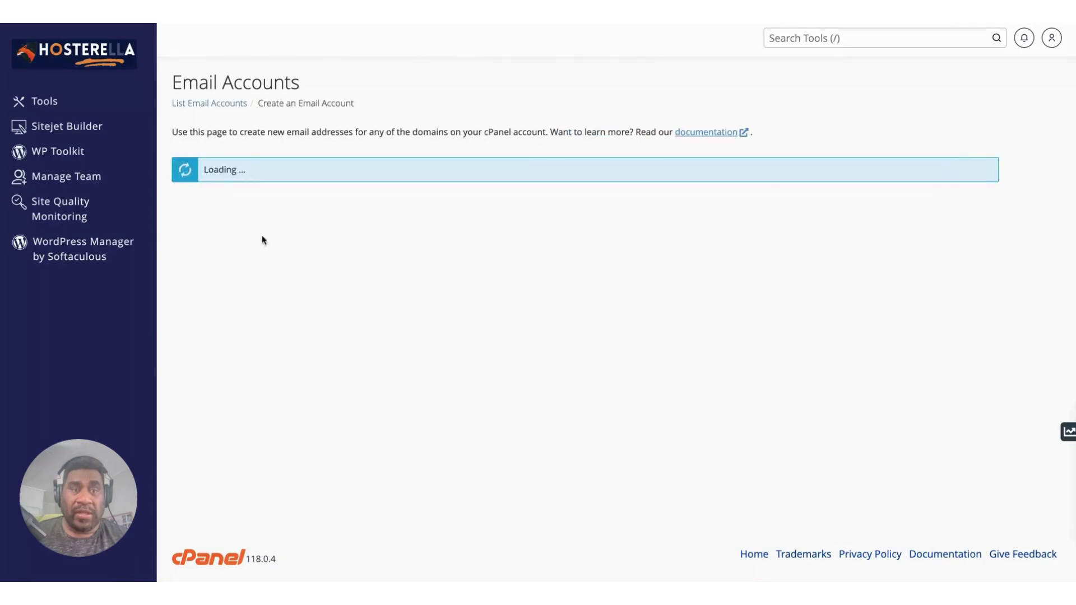
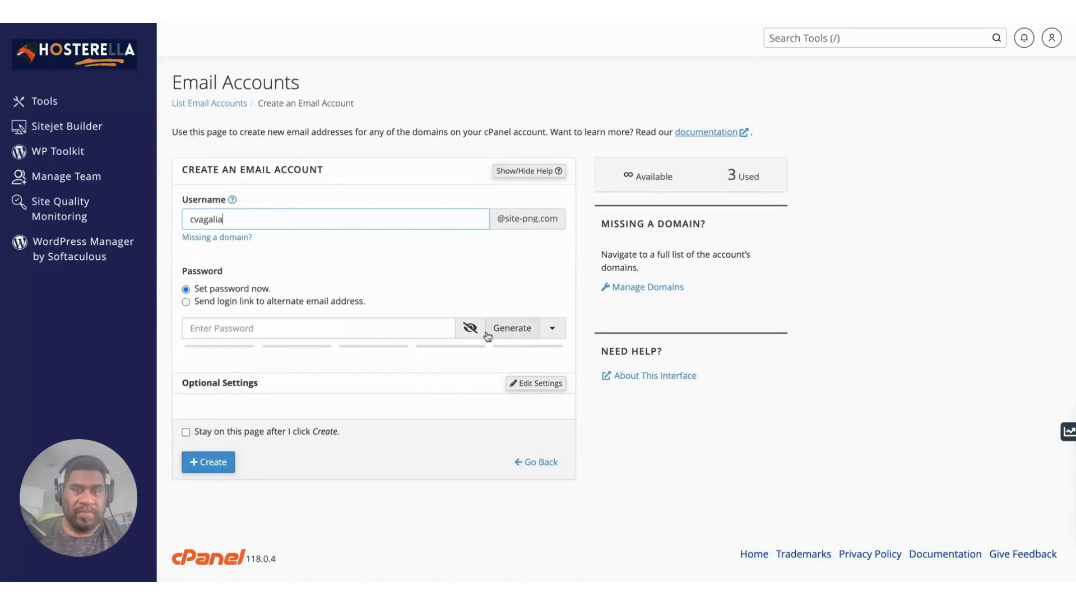
{"action": "left_click", "coordinate": [513, 329]}
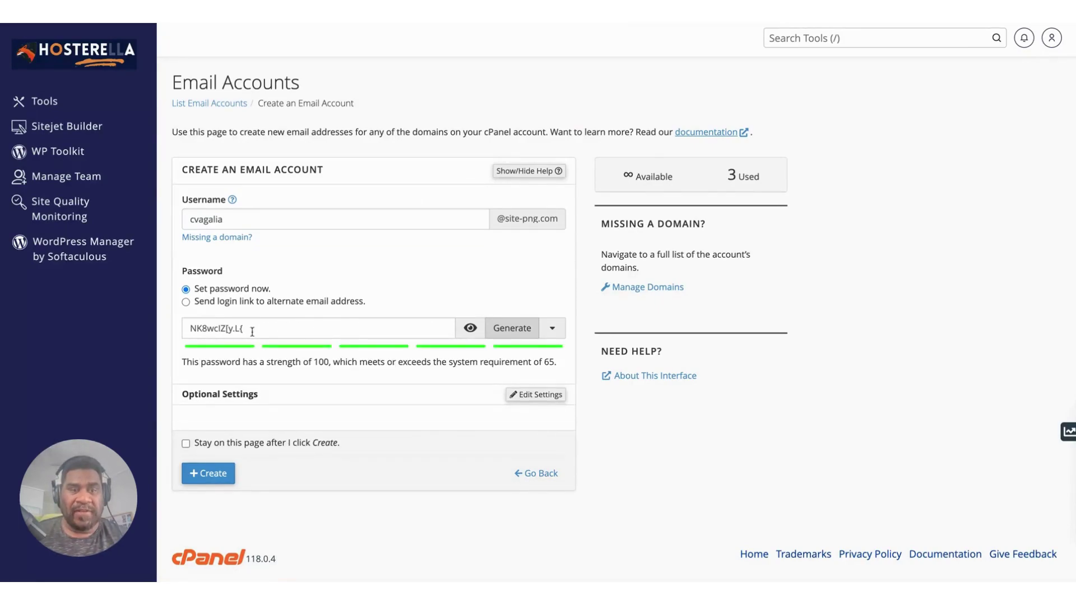
{"action": "left_click", "coordinate": [519, 334]}
{"action": "left_click", "coordinate": [518, 334]}
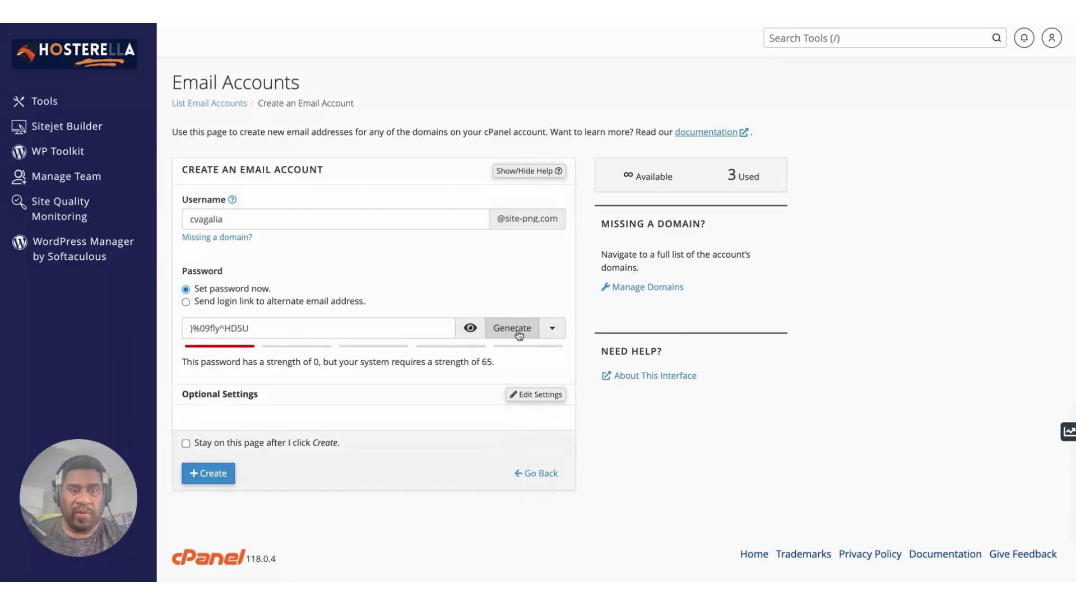
{"action": "left_click", "coordinate": [231, 480]}
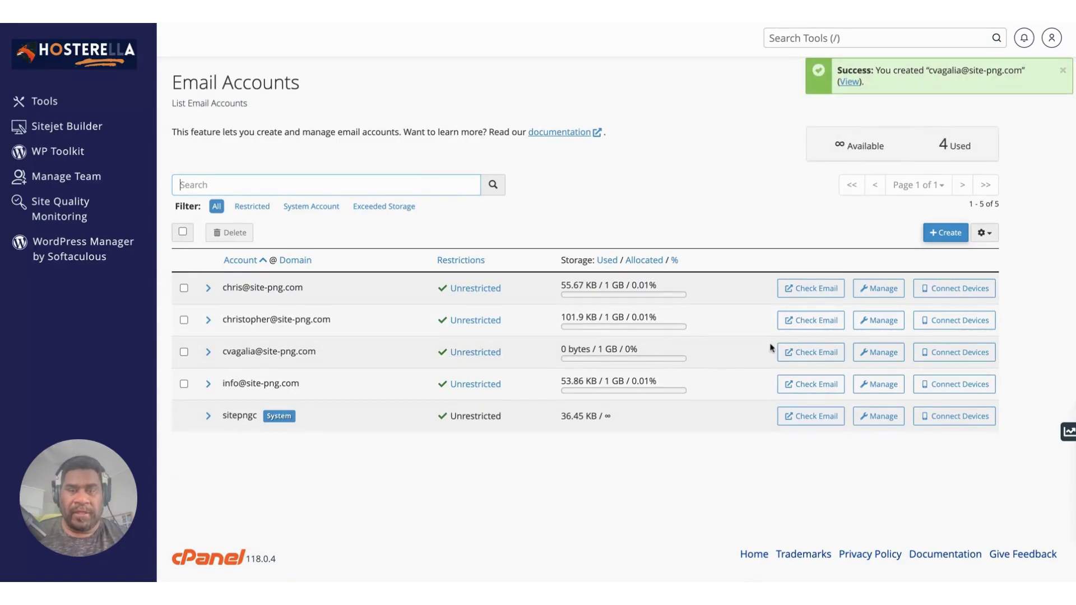
Dismiss the account-created notice and go back to the Tools home page via the Hosterella logo.
{"action": "left_click", "coordinate": [803, 359]}
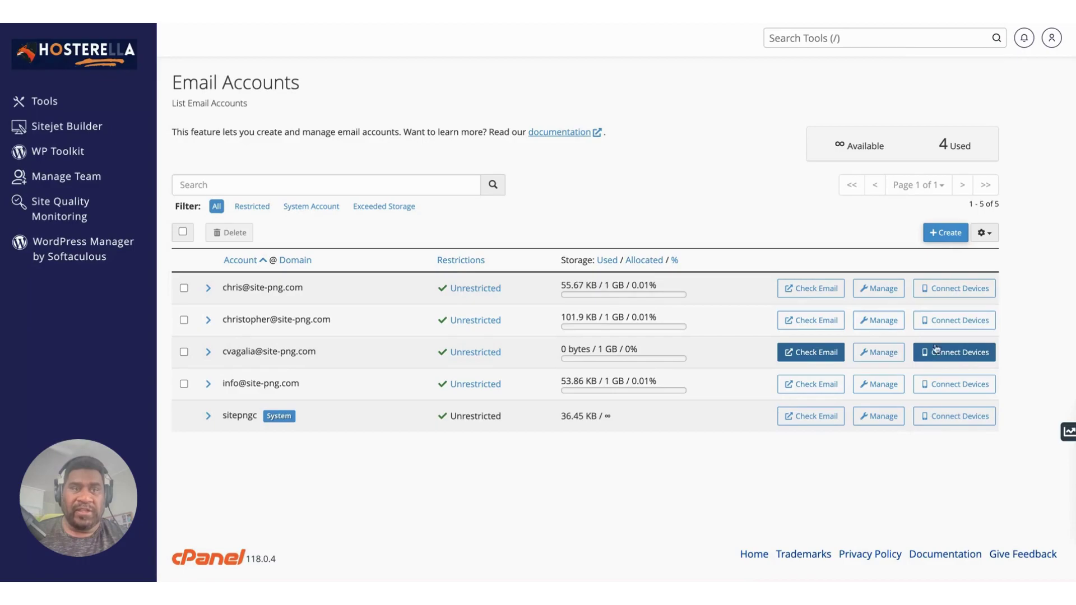
{"action": "left_click", "coordinate": [85, 60]}
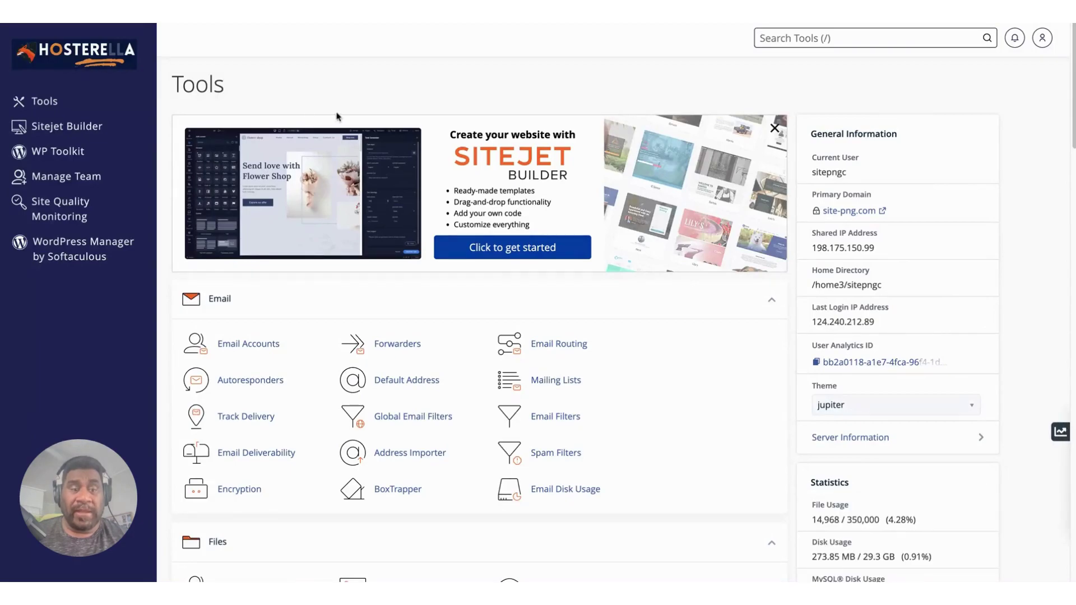
Scroll down to the Files tools and point at File Manager.
{"action": "scroll", "coordinate": [337, 115], "scroll_direction": "down", "scroll_amount": 5}
{"action": "scroll", "coordinate": [336, 115], "scroll_direction": "down", "scroll_amount": 2}
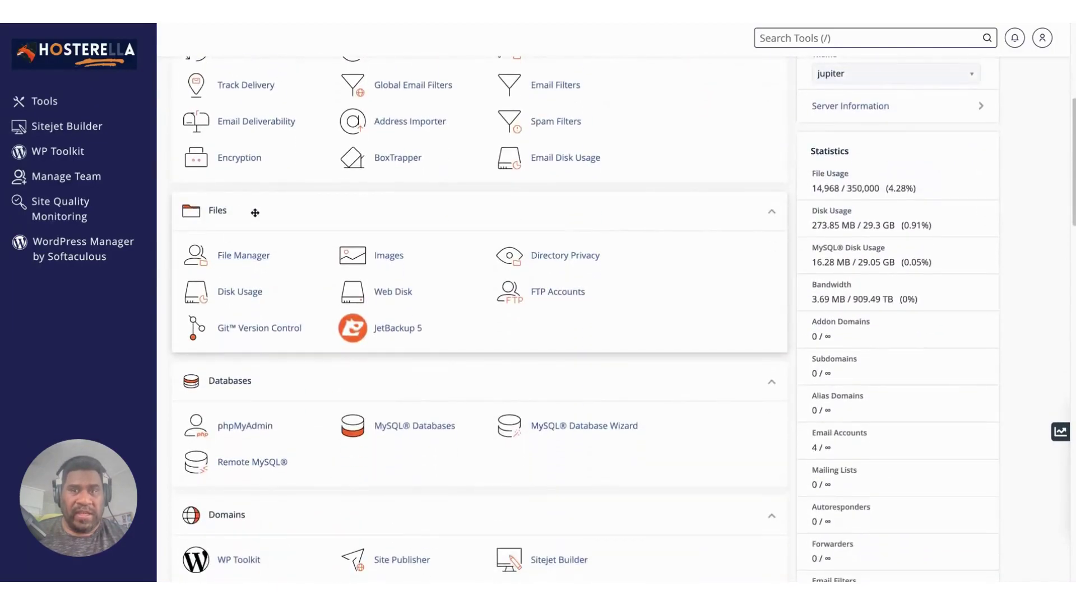
{"action": "left_click", "coordinate": [252, 251]}
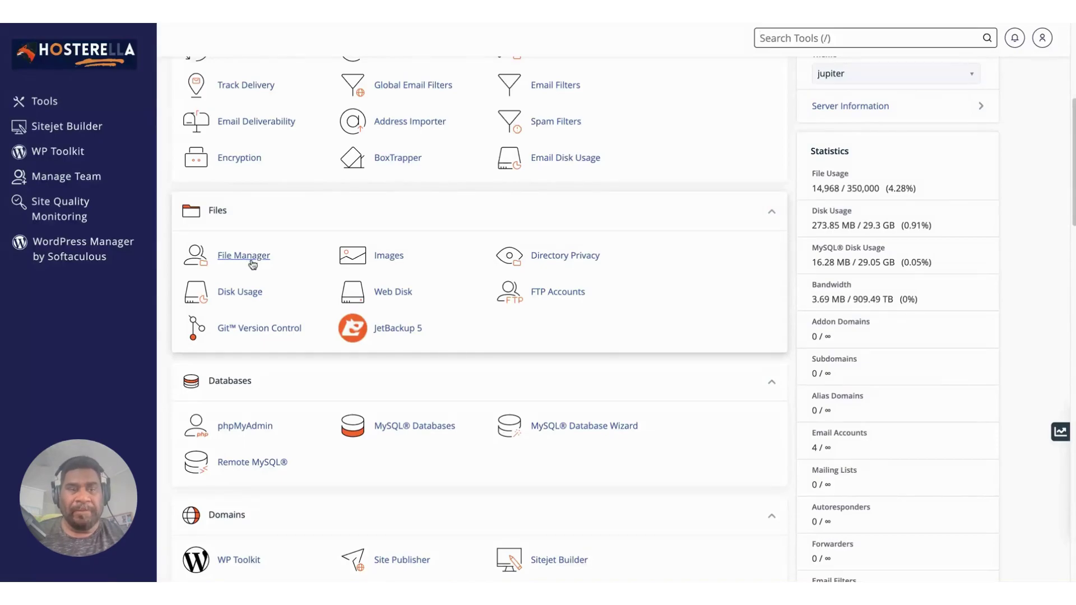
Scroll down to the Databases tools with phpMyAdmin and MySQL Databases, focusing the tool search.
{"action": "scroll", "coordinate": [264, 252], "scroll_direction": "down", "scroll_amount": 4}
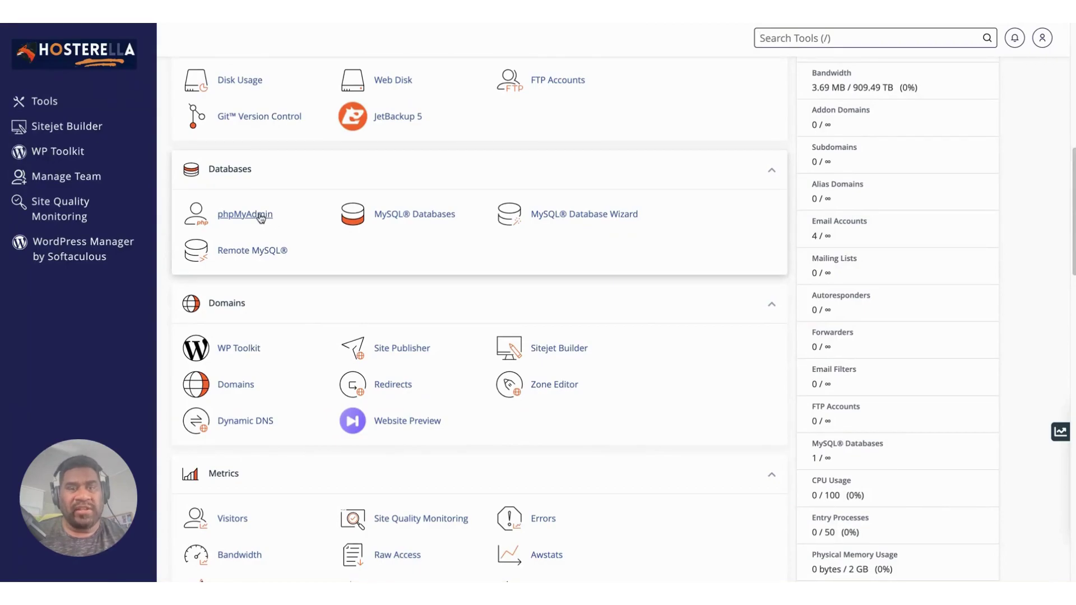
{"action": "key", "text": "slash"}
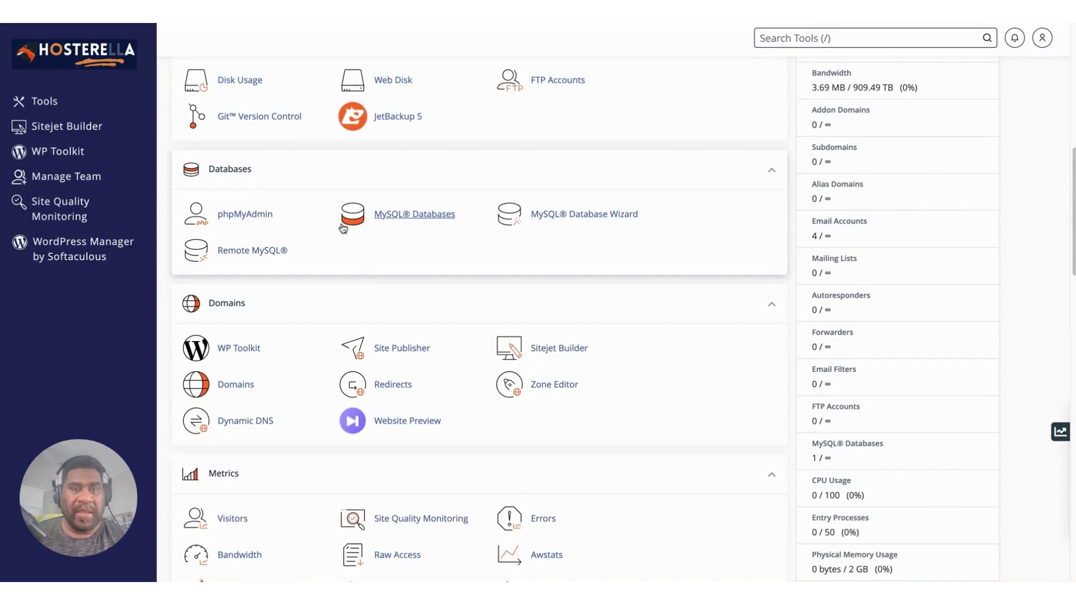
Scroll down to show the Domains tools (Domains, Redirects, Zone Editor) and Metrics.
{"action": "scroll", "coordinate": [339, 248], "scroll_direction": "down", "scroll_amount": 2}
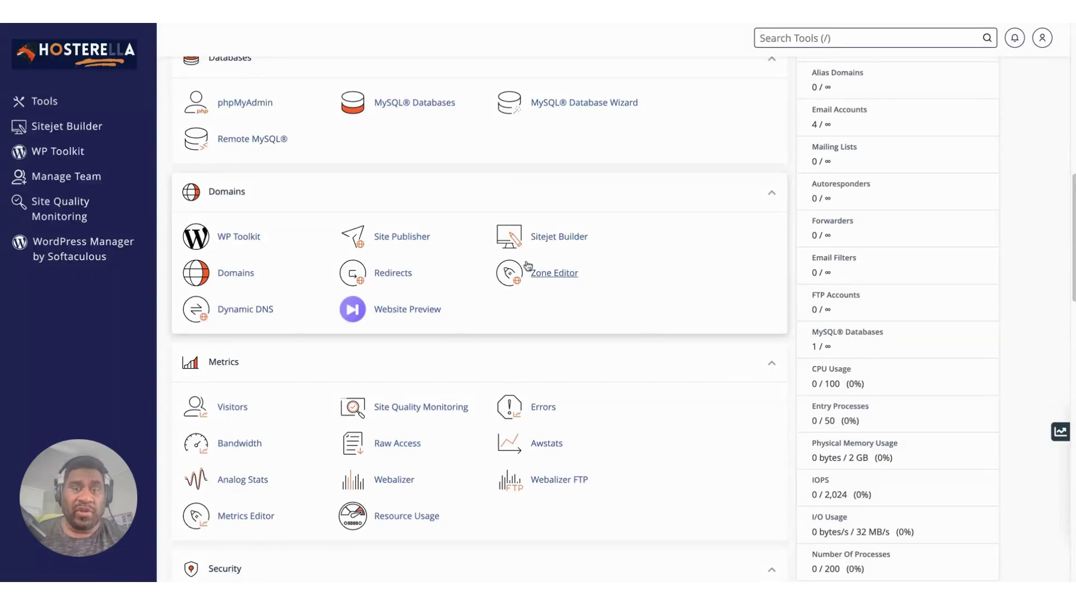
Scroll past Security to the Software tools, such as Softaculous and Select PHP Version, and Advanced.
{"action": "scroll", "coordinate": [564, 269], "scroll_direction": "down", "scroll_amount": 2}
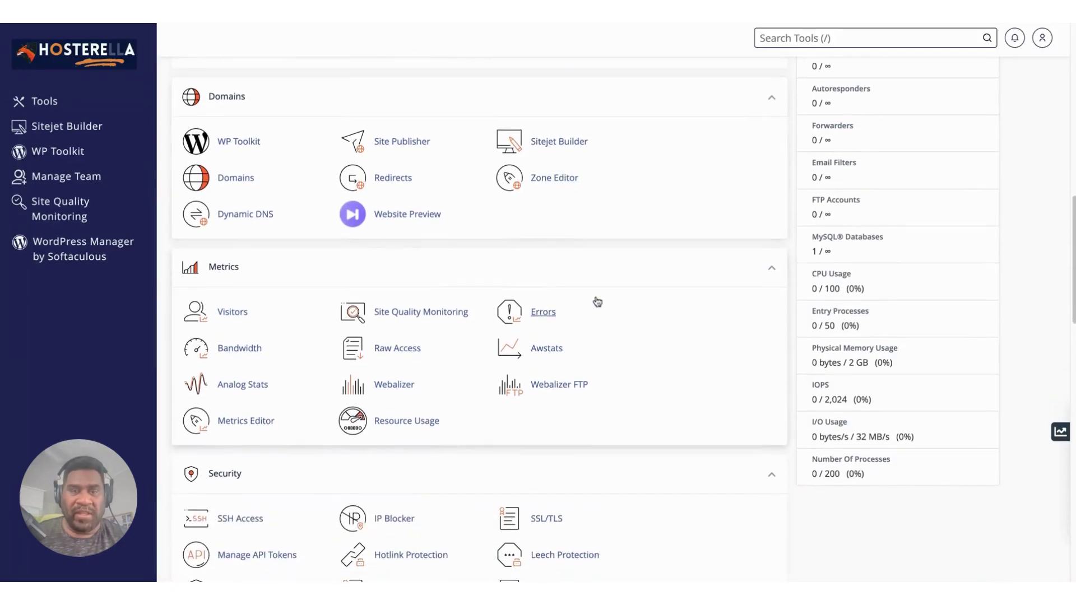
{"action": "scroll", "coordinate": [588, 367], "scroll_direction": "down", "scroll_amount": 3}
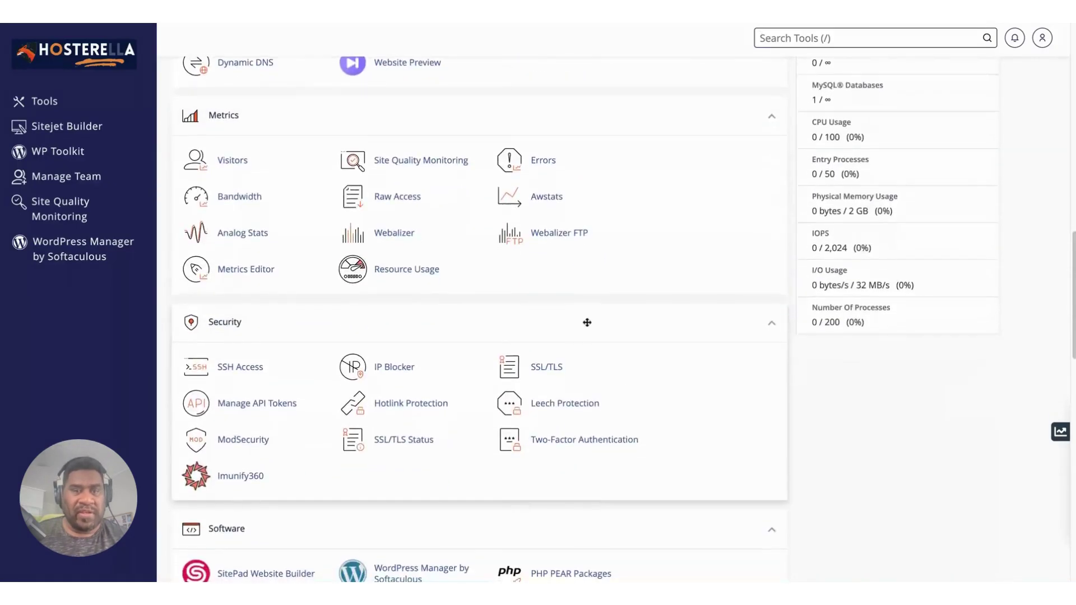
{"action": "scroll", "coordinate": [610, 274], "scroll_direction": "down", "scroll_amount": 2}
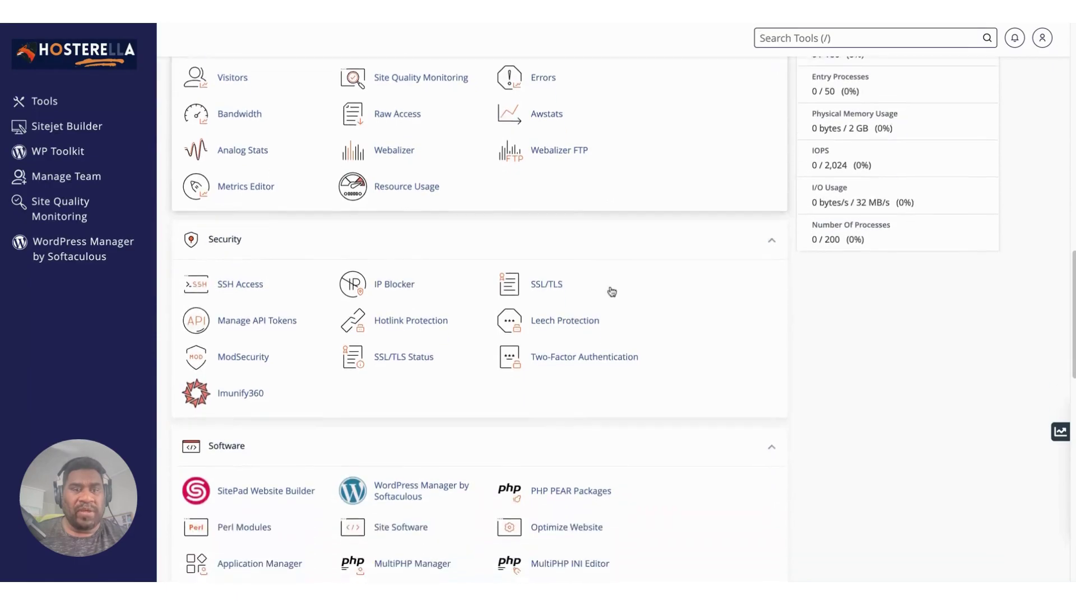
{"action": "scroll", "coordinate": [611, 292], "scroll_direction": "down", "scroll_amount": 1}
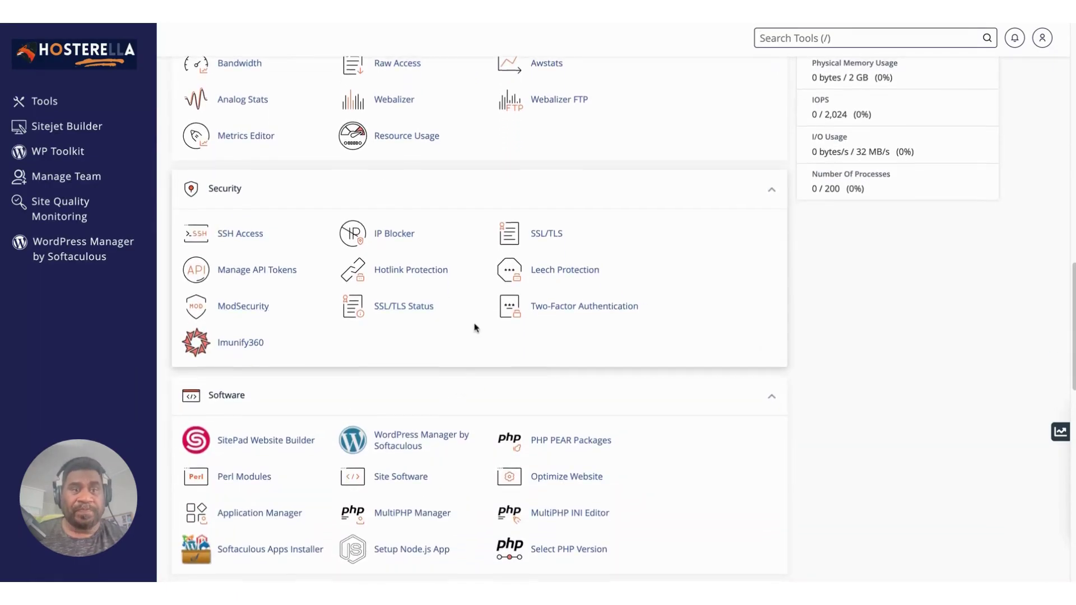
{"action": "scroll", "coordinate": [475, 327], "scroll_direction": "down", "scroll_amount": 1}
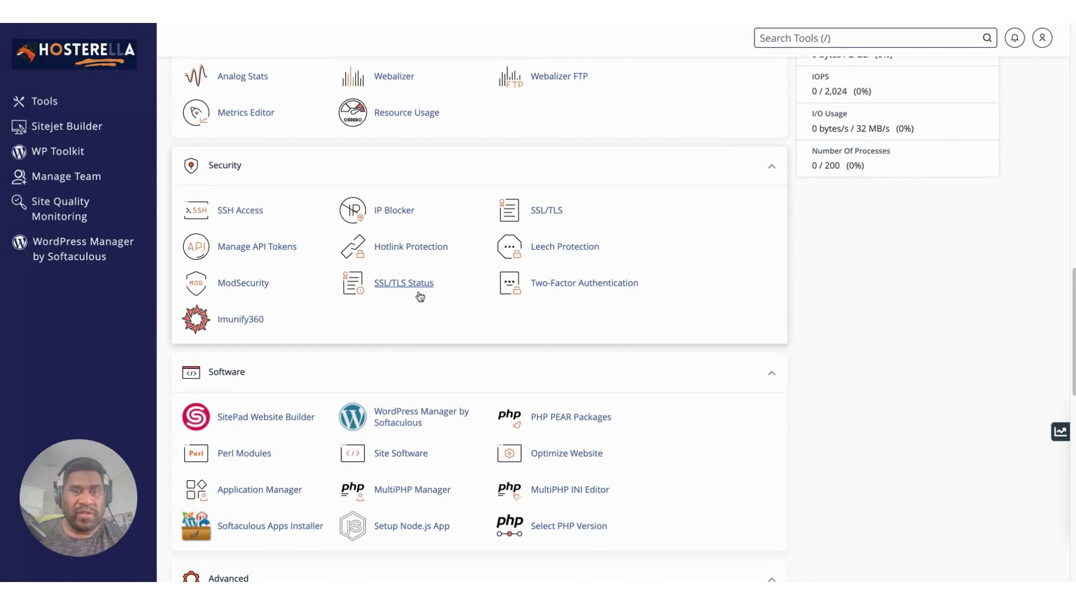
{"action": "key", "text": "/"}
{"action": "scroll", "coordinate": [432, 310], "scroll_direction": "down", "scroll_amount": 3}
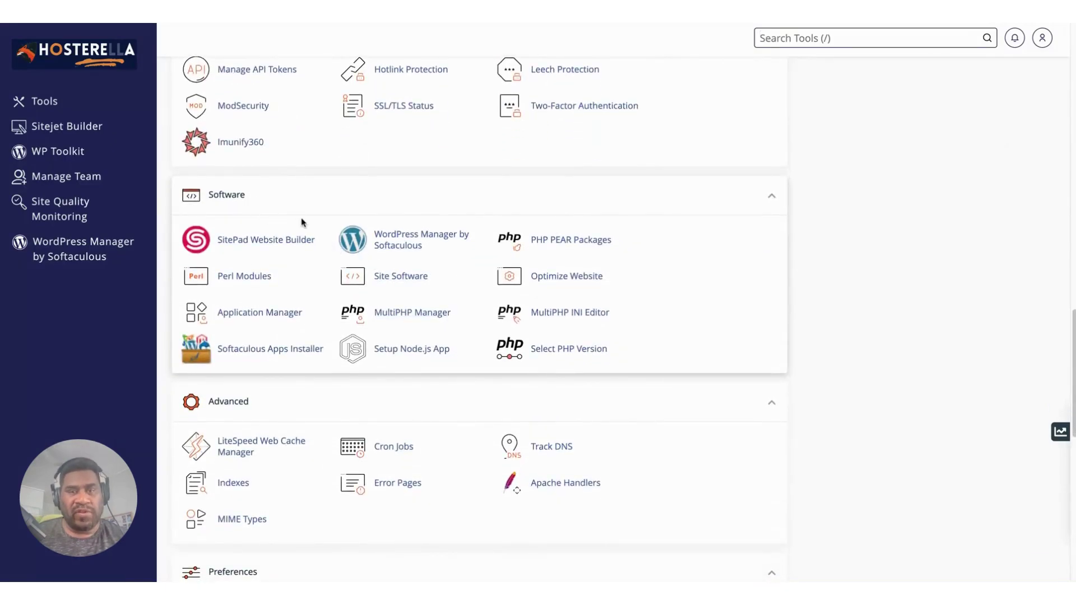
{"action": "key", "text": "slash"}
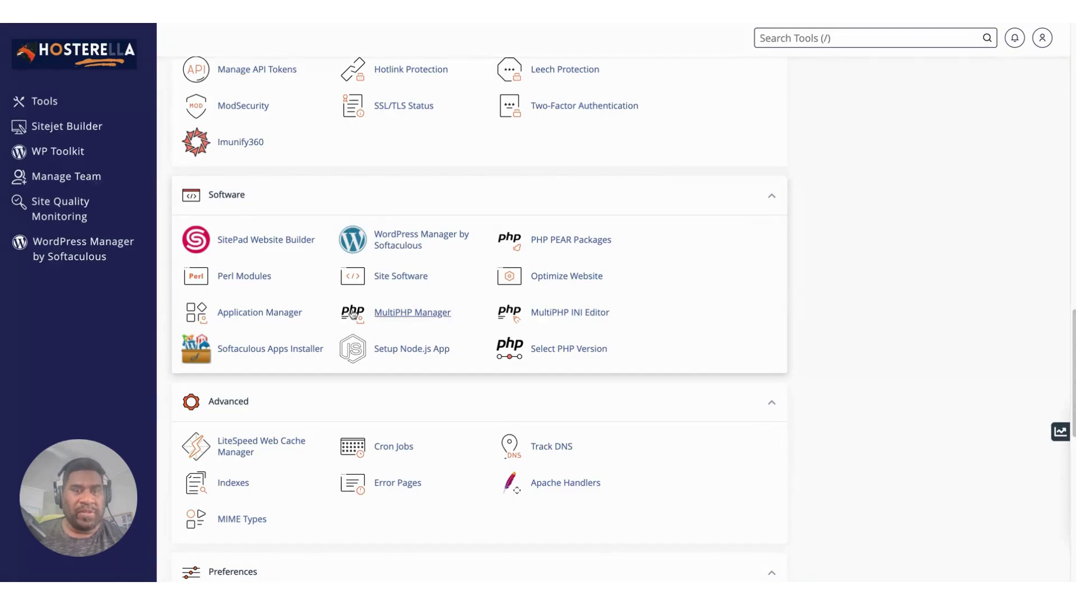
Page the Softaculous scripts carousel right at the page bottom, then back to WordPress first.
{"action": "scroll", "coordinate": [700, 287], "scroll_direction": "down", "scroll_amount": 5}
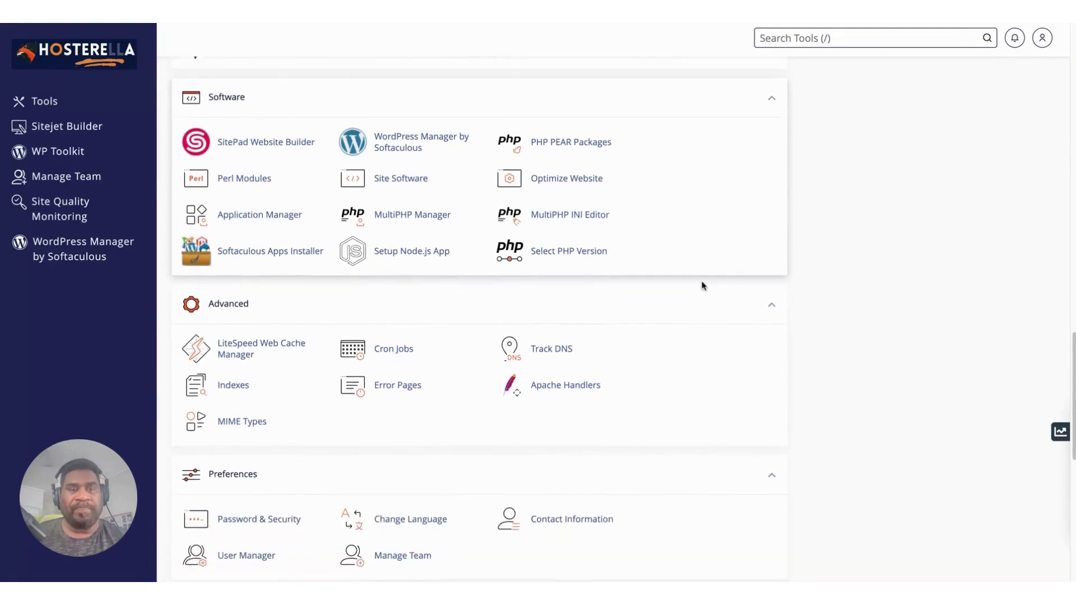
{"action": "scroll", "coordinate": [704, 285], "scroll_direction": "down", "scroll_amount": 5}
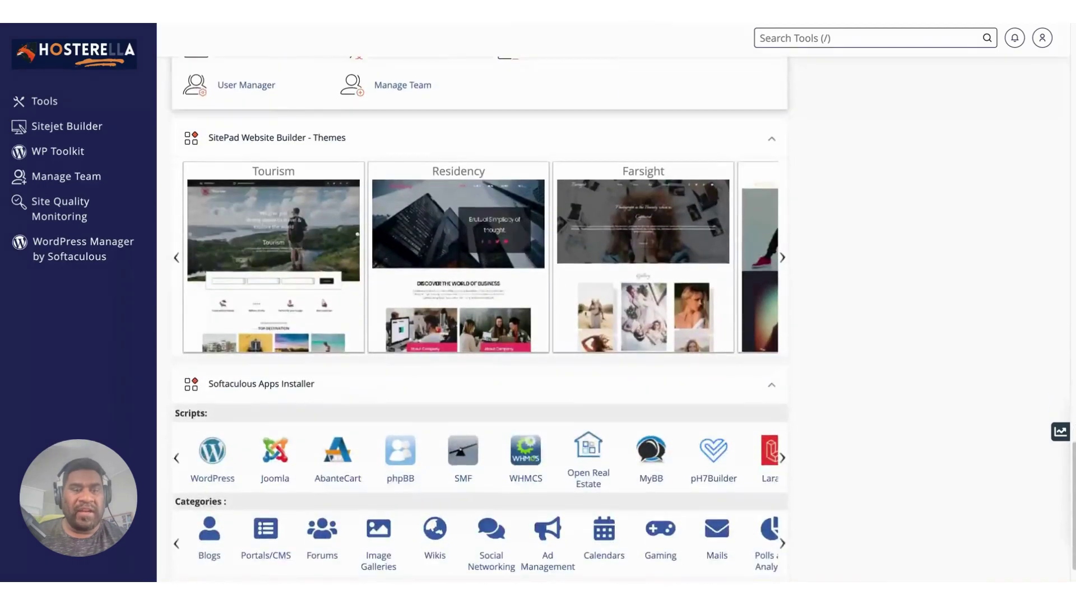
{"action": "left_click", "coordinate": [783, 414]}
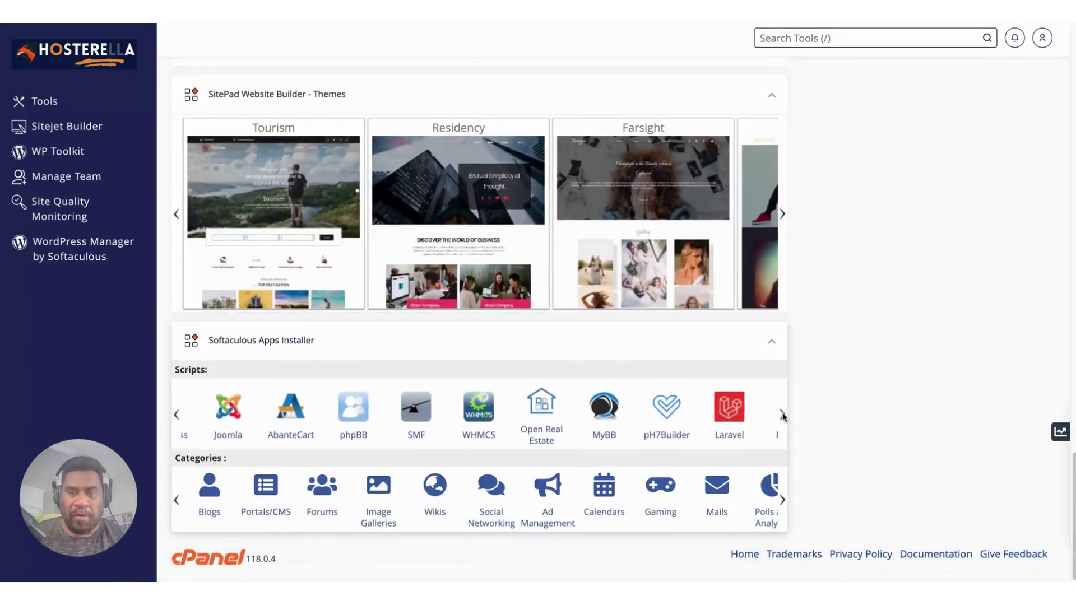
{"action": "left_click", "coordinate": [783, 415]}
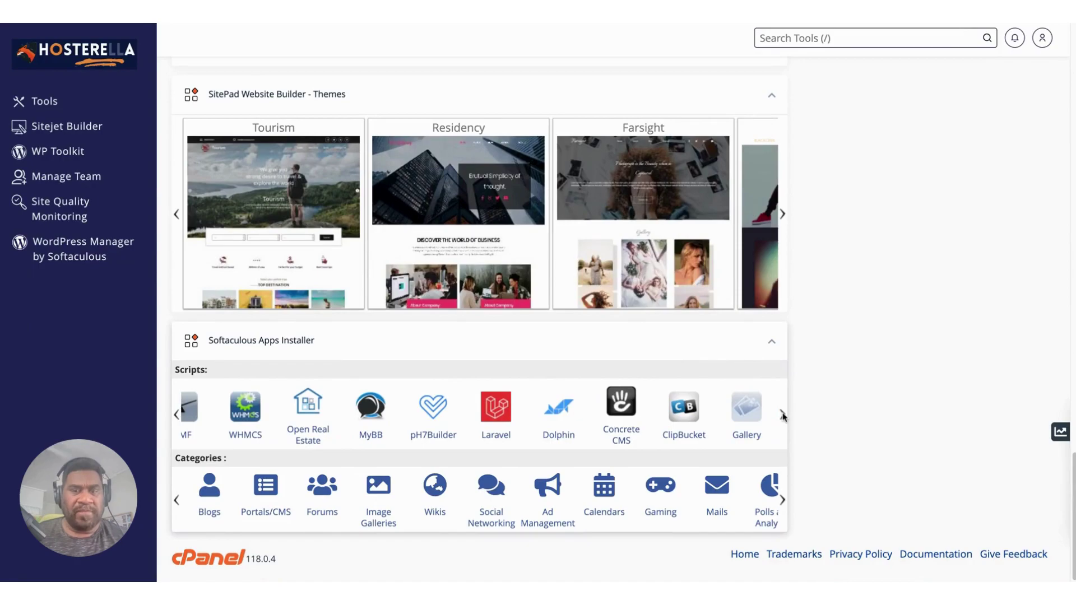
{"action": "key", "text": "slash"}
{"action": "left_click", "coordinate": [176, 414]}
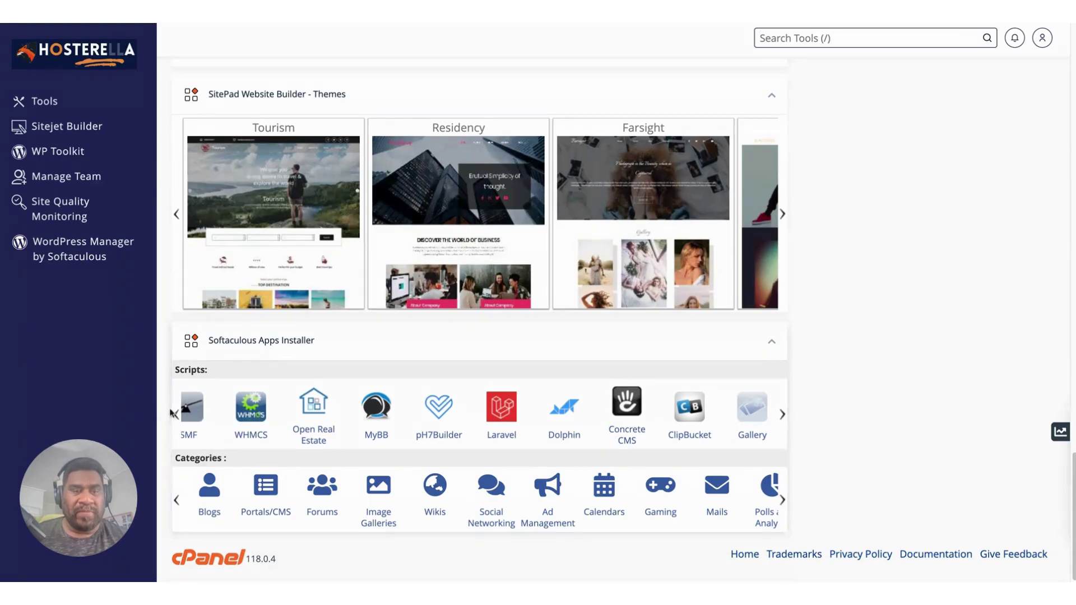
{"action": "left_click", "coordinate": [176, 415]}
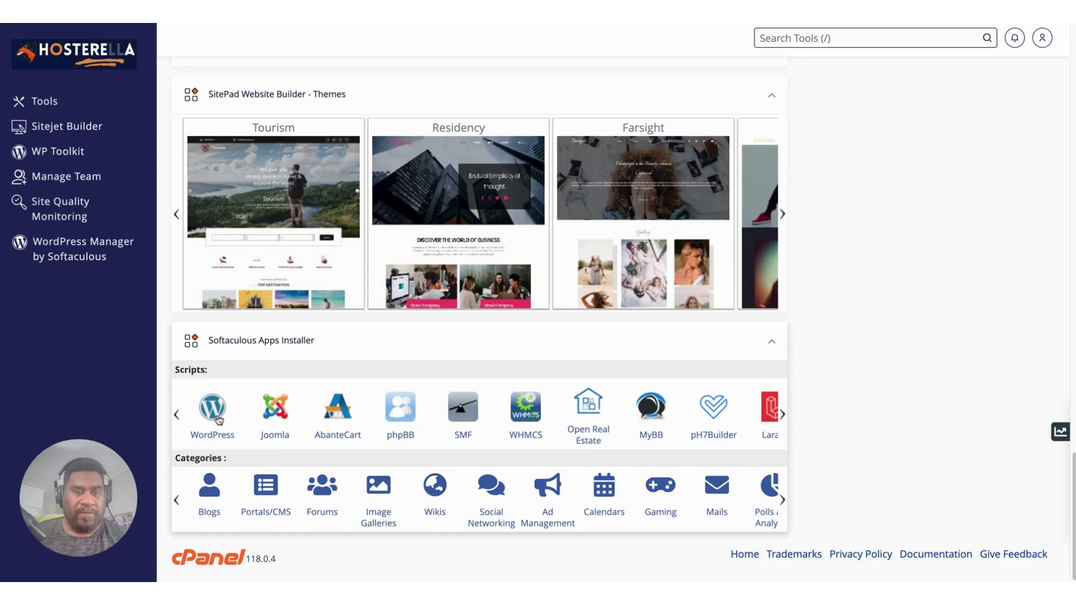
Scroll to the top, down to the Security tools, then back up to the Tools heading.
{"action": "scroll", "coordinate": [427, 392], "scroll_direction": "up", "scroll_amount": 6}
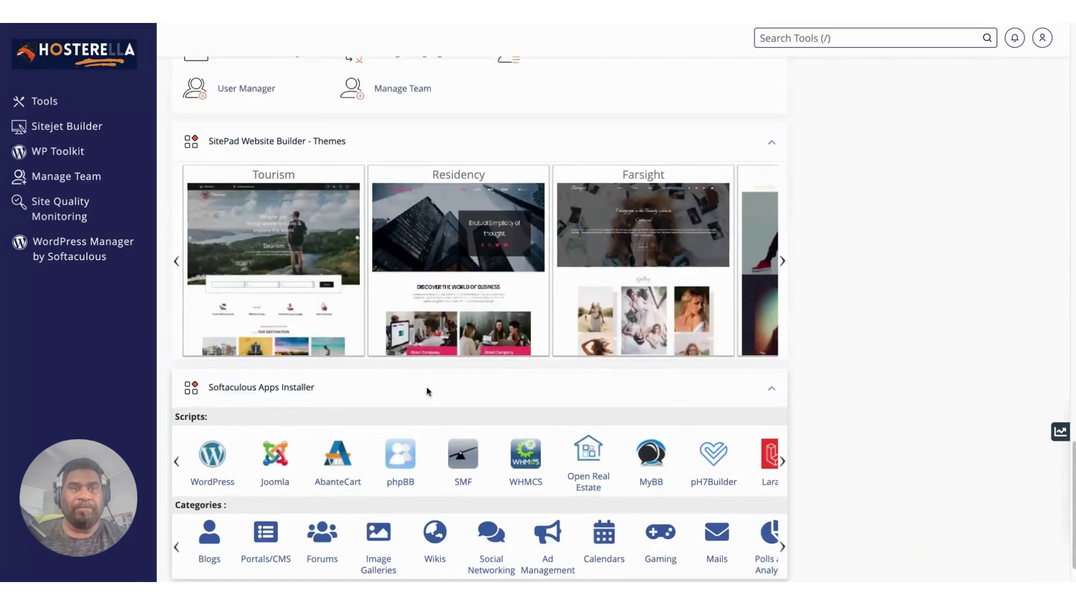
{"action": "scroll", "coordinate": [428, 392], "scroll_direction": "up", "scroll_amount": 15}
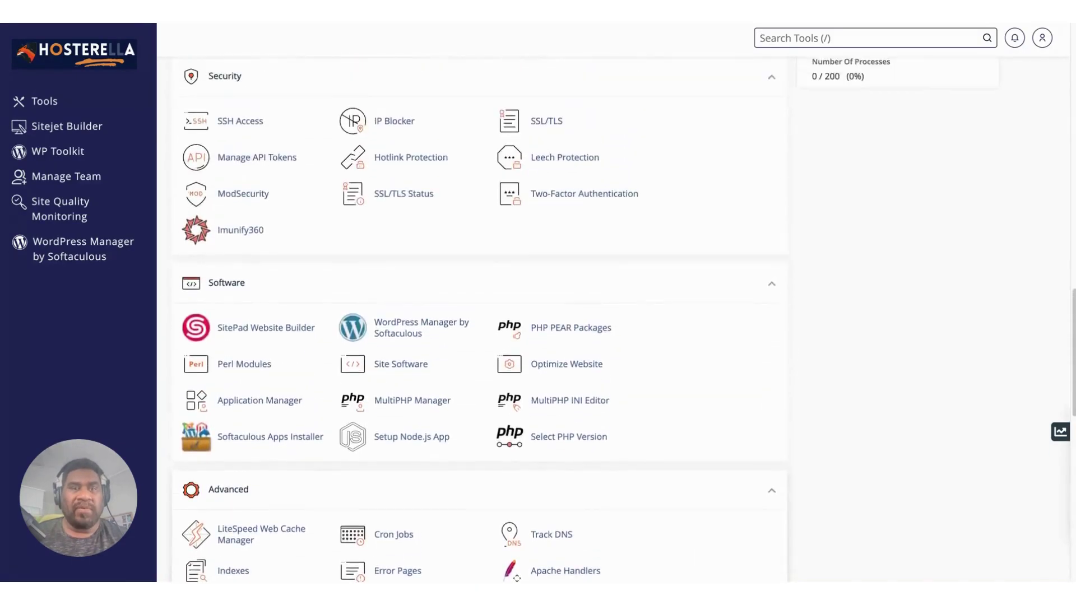
{"action": "scroll", "coordinate": [407, 381], "scroll_direction": "up", "scroll_amount": 3}
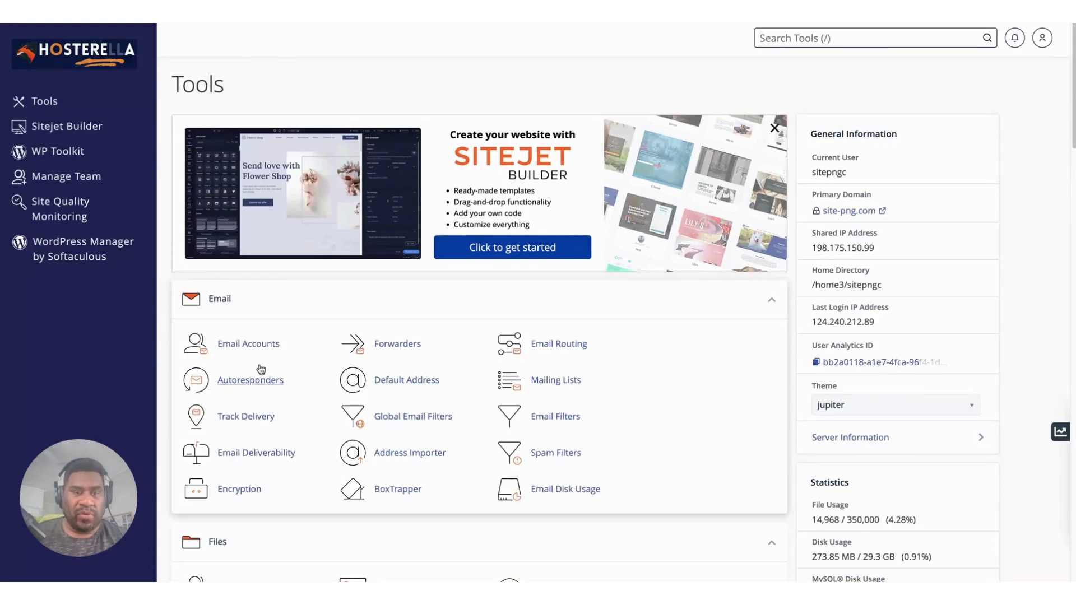
{"action": "scroll", "coordinate": [298, 376], "scroll_direction": "down", "scroll_amount": 1}
{"action": "scroll", "coordinate": [298, 375], "scroll_direction": "down", "scroll_amount": 6}
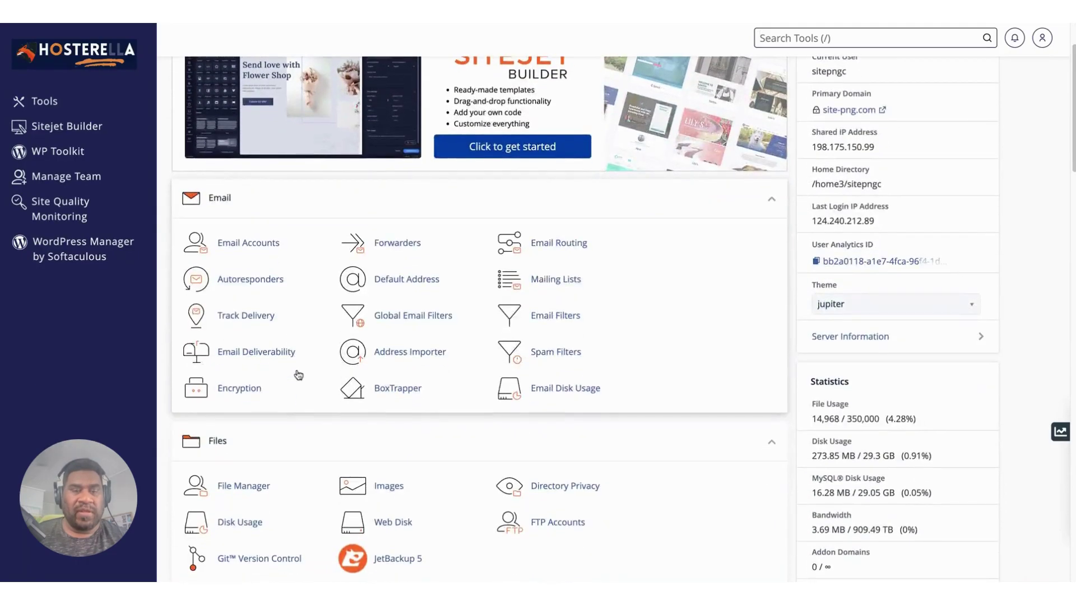
{"action": "scroll", "coordinate": [299, 375], "scroll_direction": "down", "scroll_amount": 8}
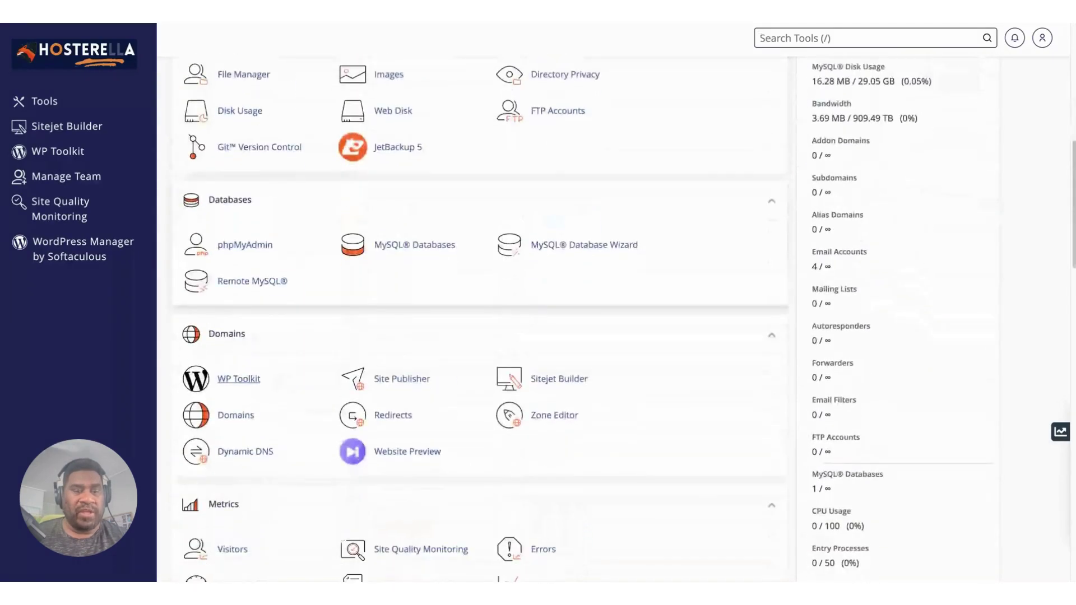
{"action": "scroll", "coordinate": [376, 346], "scroll_direction": "down", "scroll_amount": 1}
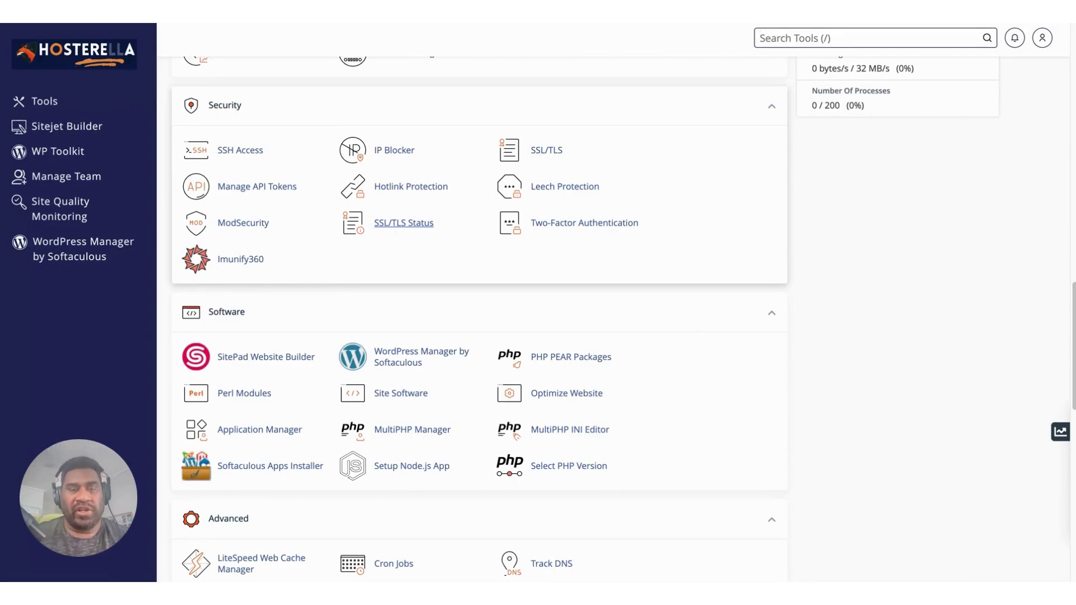
{"action": "scroll", "coordinate": [403, 258], "scroll_direction": "up", "scroll_amount": 8}
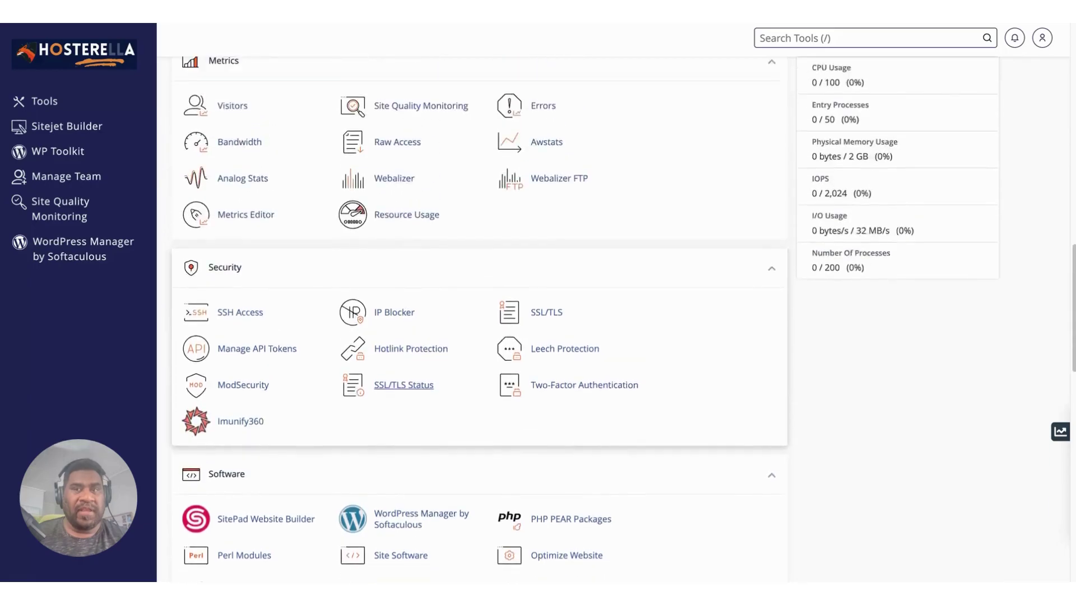
{"action": "scroll", "coordinate": [437, 259], "scroll_direction": "up", "scroll_amount": 10}
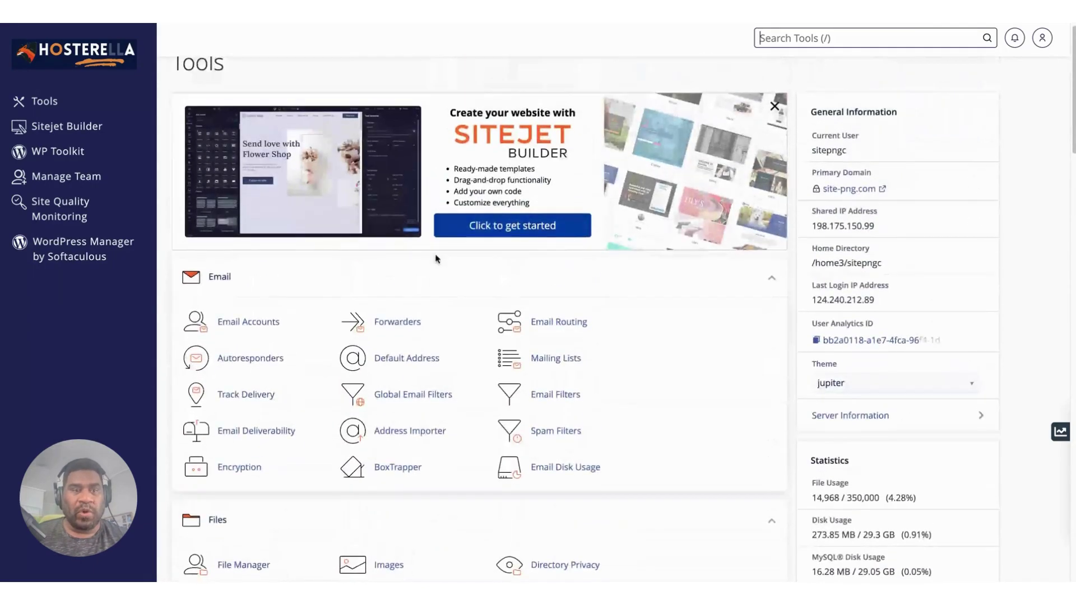
{"action": "scroll", "coordinate": [436, 259], "scroll_direction": "down", "scroll_amount": 5}
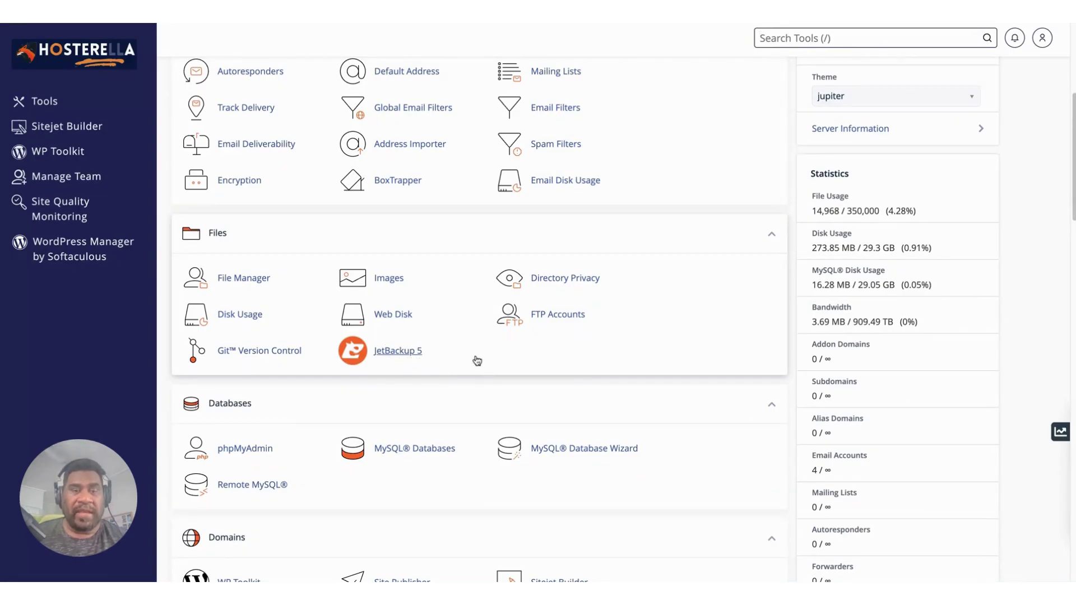
{"action": "scroll", "coordinate": [477, 361], "scroll_direction": "down", "scroll_amount": 4}
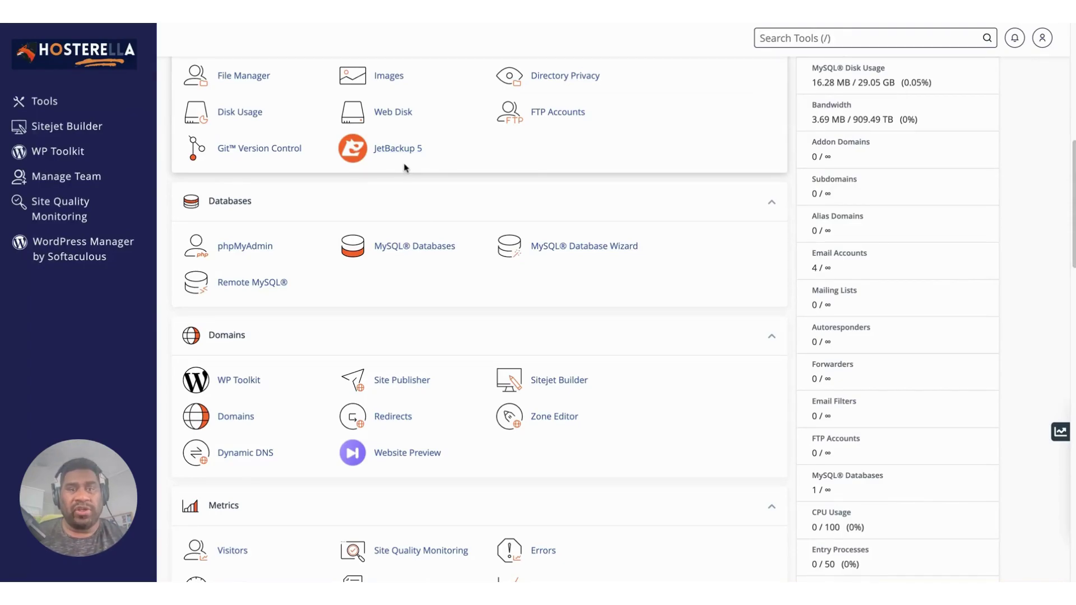
{"action": "scroll", "coordinate": [412, 172], "scroll_direction": "up", "scroll_amount": 1}
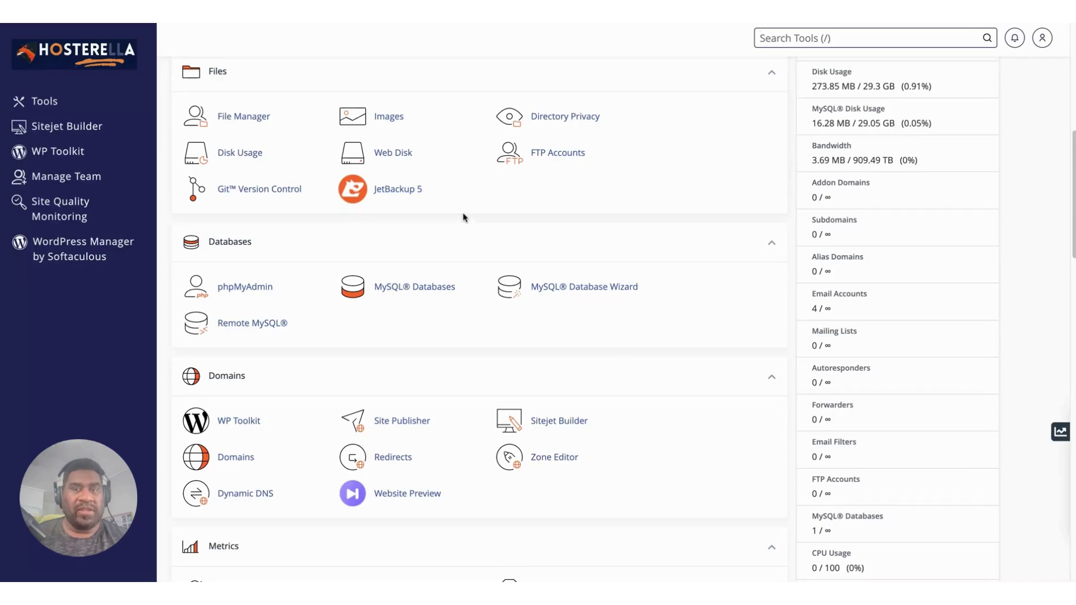
{"action": "scroll", "coordinate": [463, 217], "scroll_direction": "up", "scroll_amount": 10}
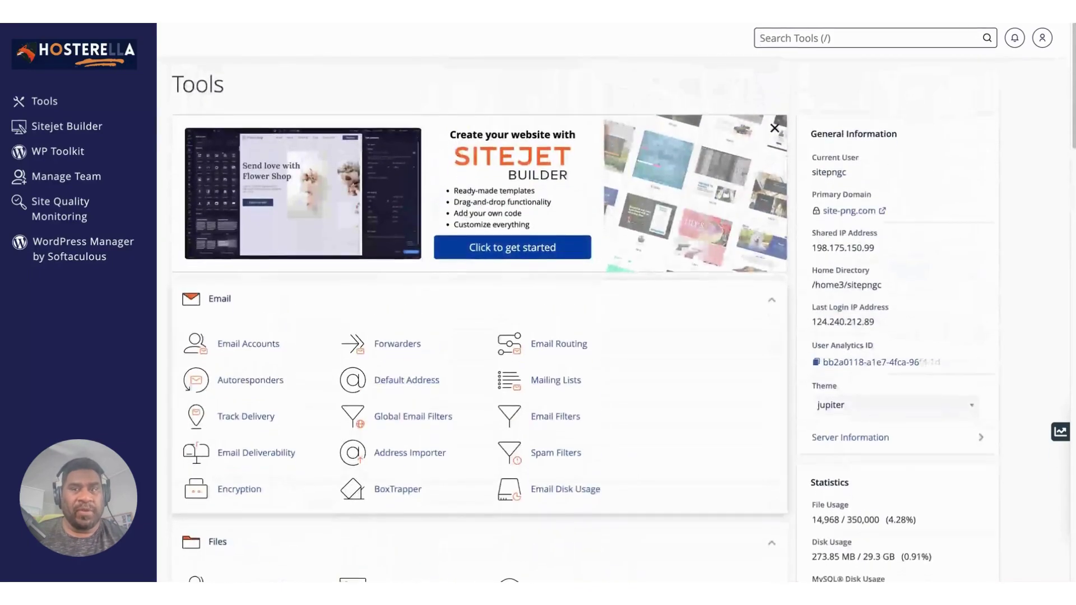